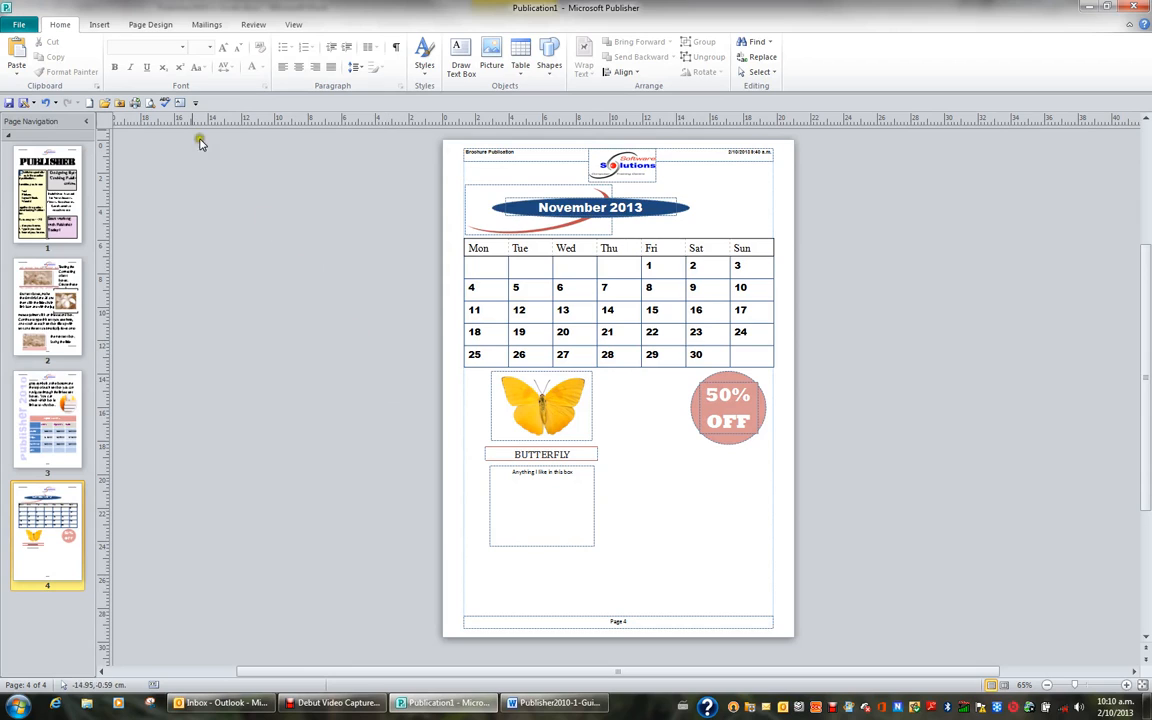
# Step: Add a blank page after page 4 and draw a rectangle about 6.92 cm wide and 1.97 cm high near its upper-left margin
pyautogui.click(100, 24)
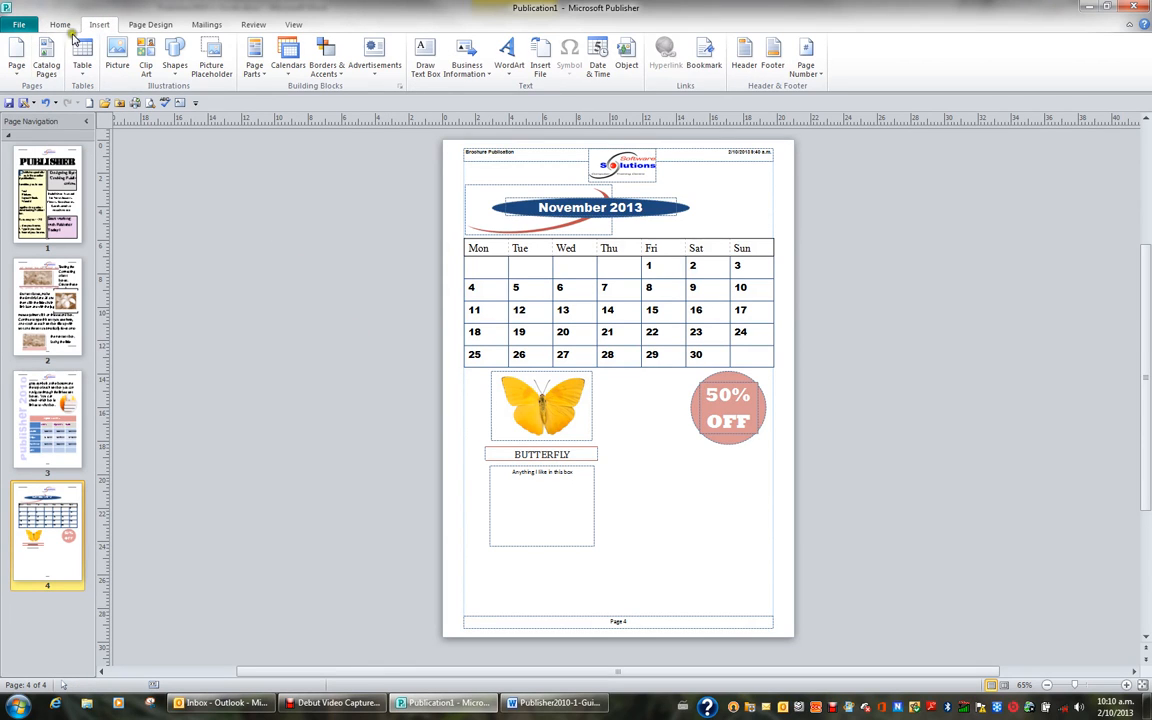
pyautogui.click(16, 52)
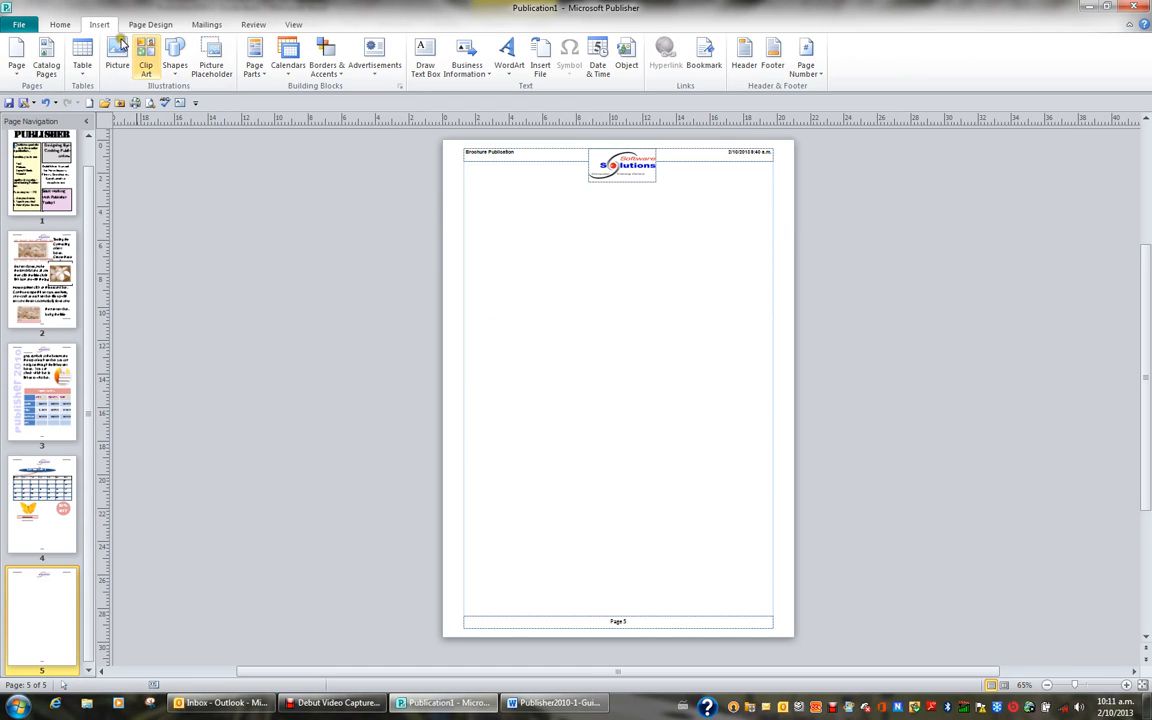
pyautogui.click(178, 75)
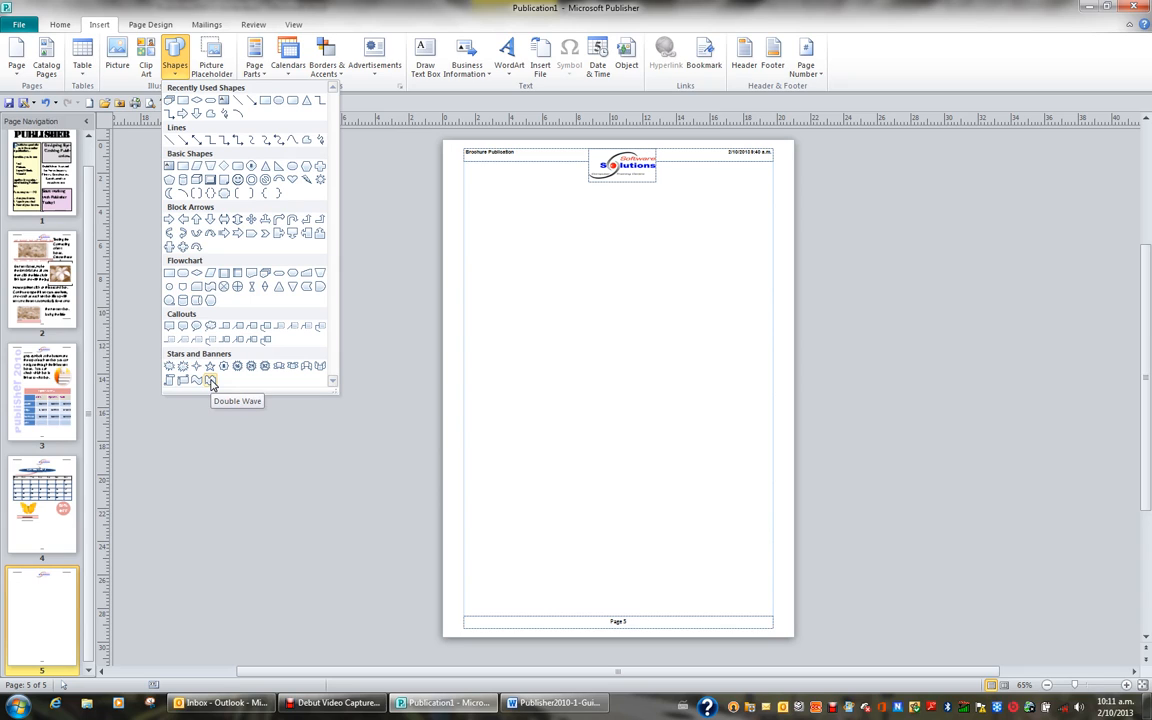
pyautogui.click(183, 170)
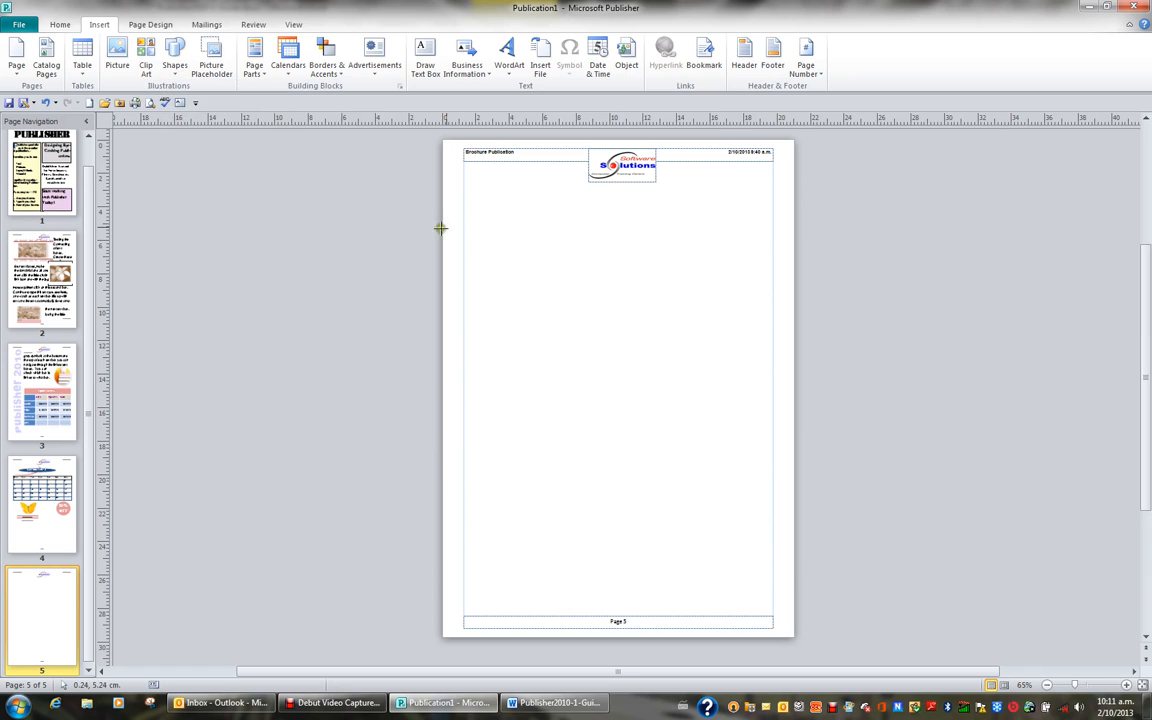
pyautogui.moveTo(472, 192)
pyautogui.mouseDown()
pyautogui.moveTo(475, 222)
pyautogui.moveTo(592, 234)
pyautogui.moveTo(588, 225)
pyautogui.mouseUp()
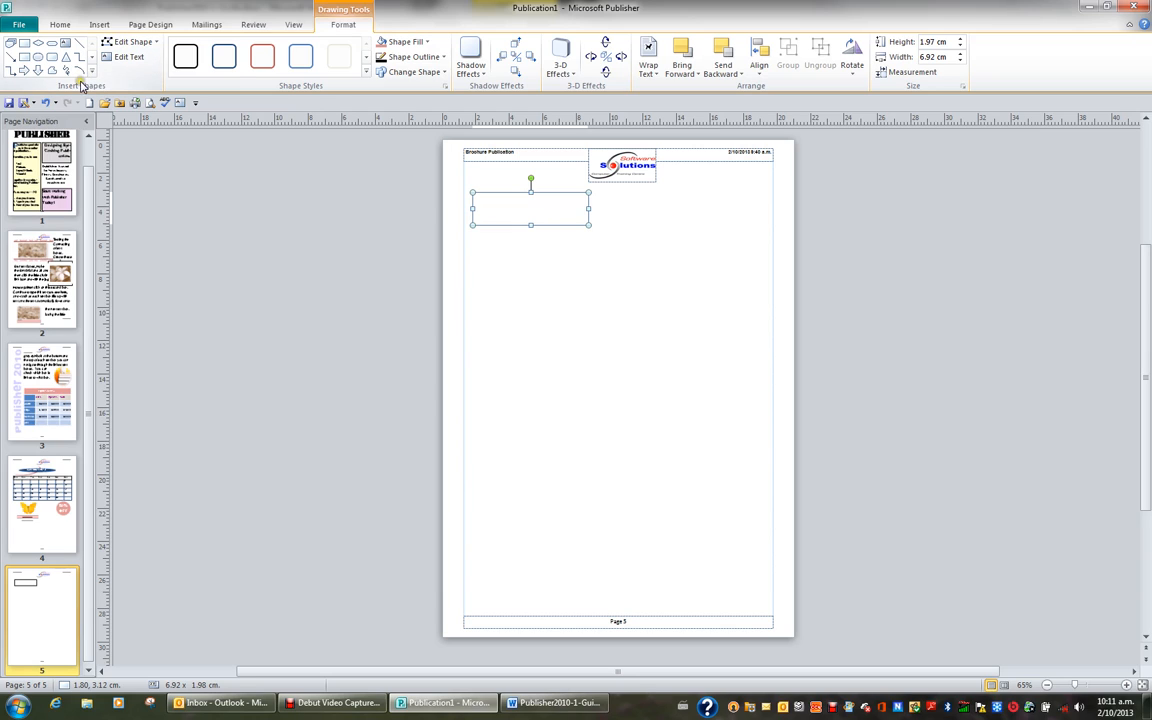
# Step: Draw a square with sides of about 2.87 cm just below the rectangle, aligned with its left edge
pyautogui.click(23, 57)
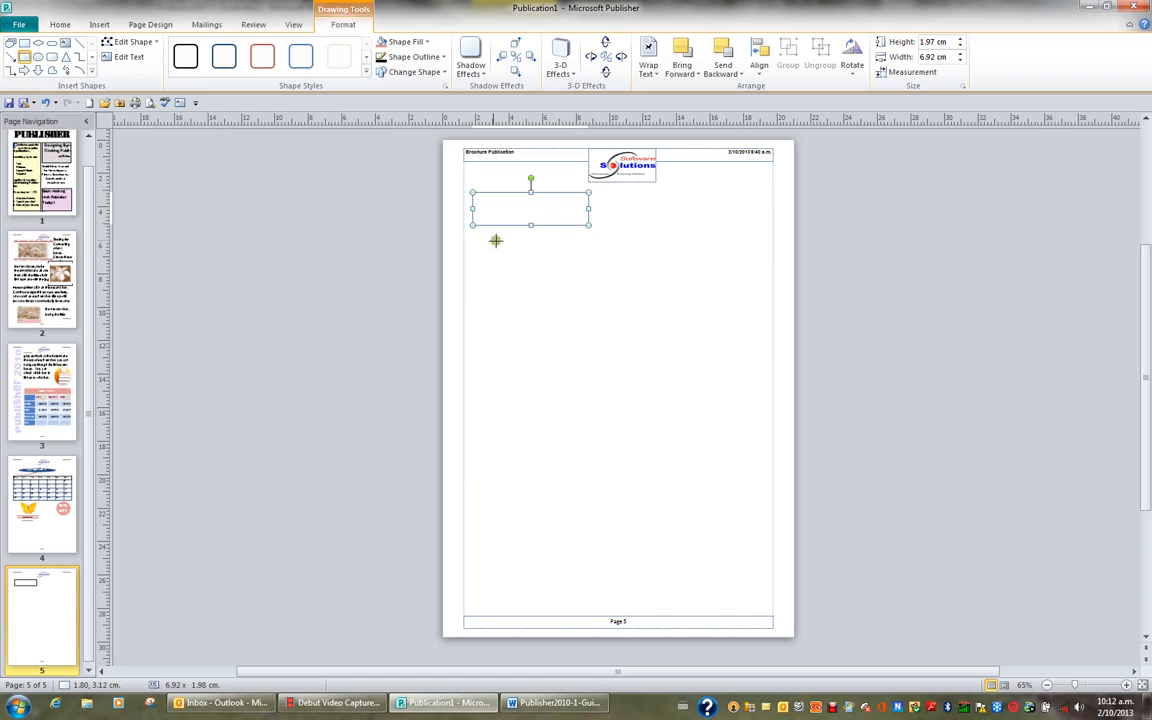
pyautogui.moveTo(474, 237); pyautogui.dragTo(506, 285)
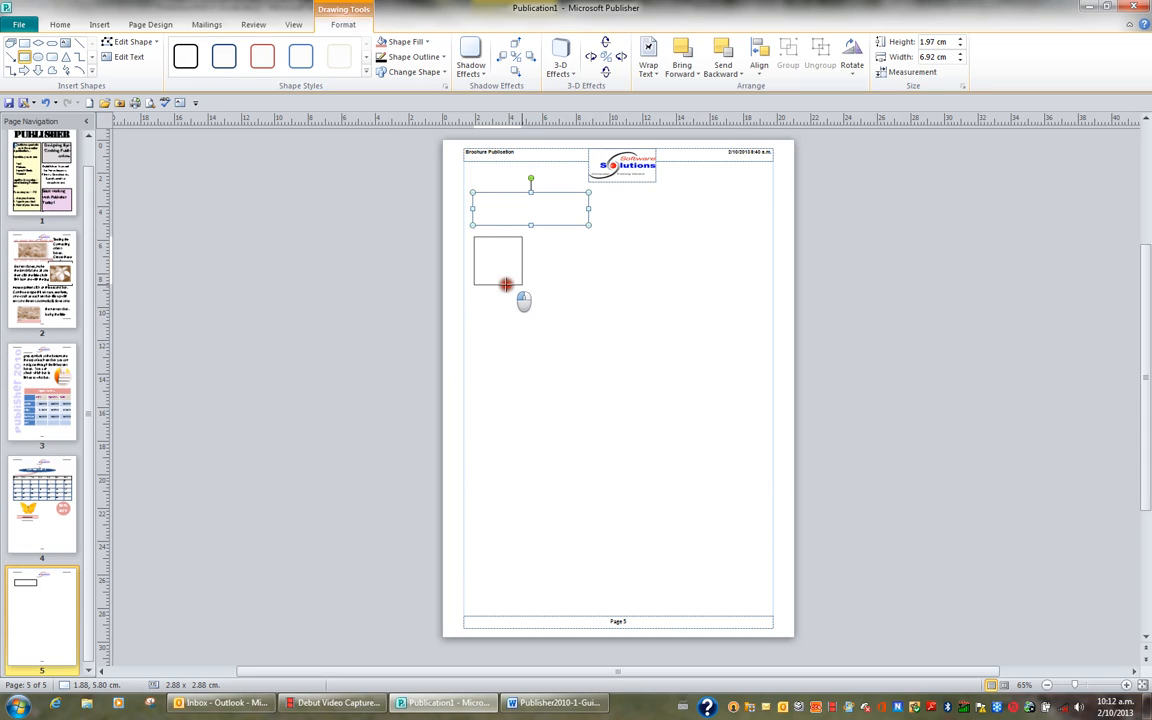
pyautogui.moveTo(506, 285); pyautogui.dragTo(506, 285)
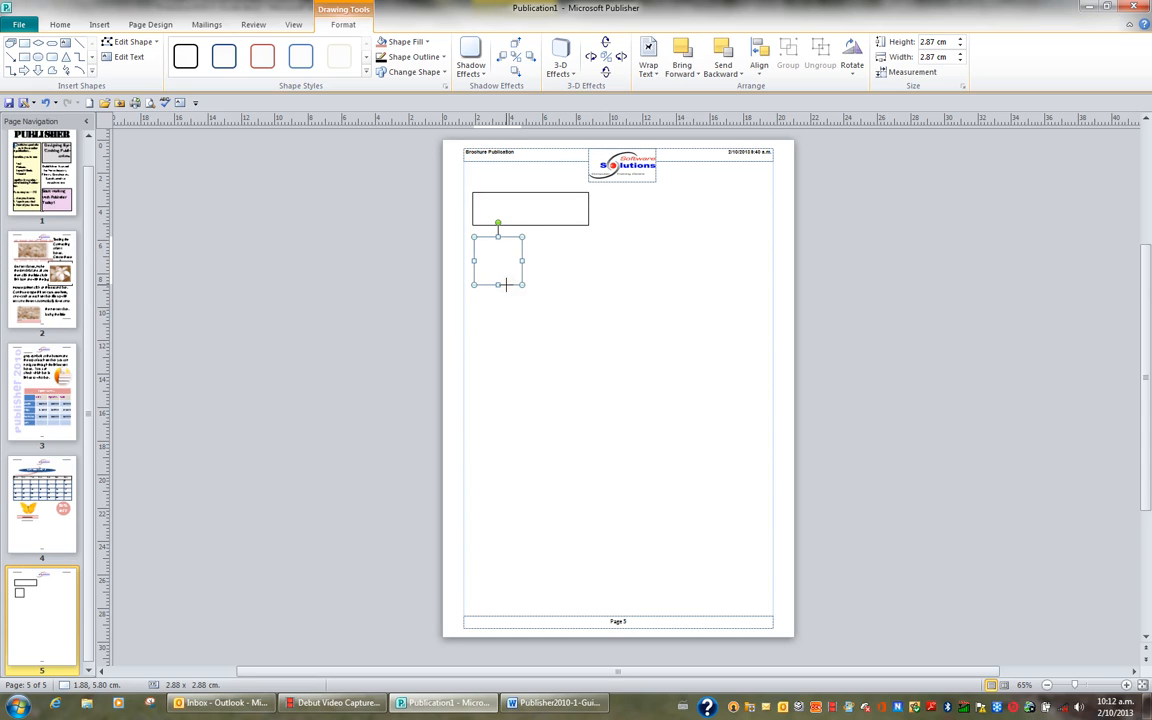
# Step: Draw an oval about 2.8 cm wide and 4.7 cm high below the square, and a circle about 3.77 cm across beside the square
pyautogui.click(93, 73)
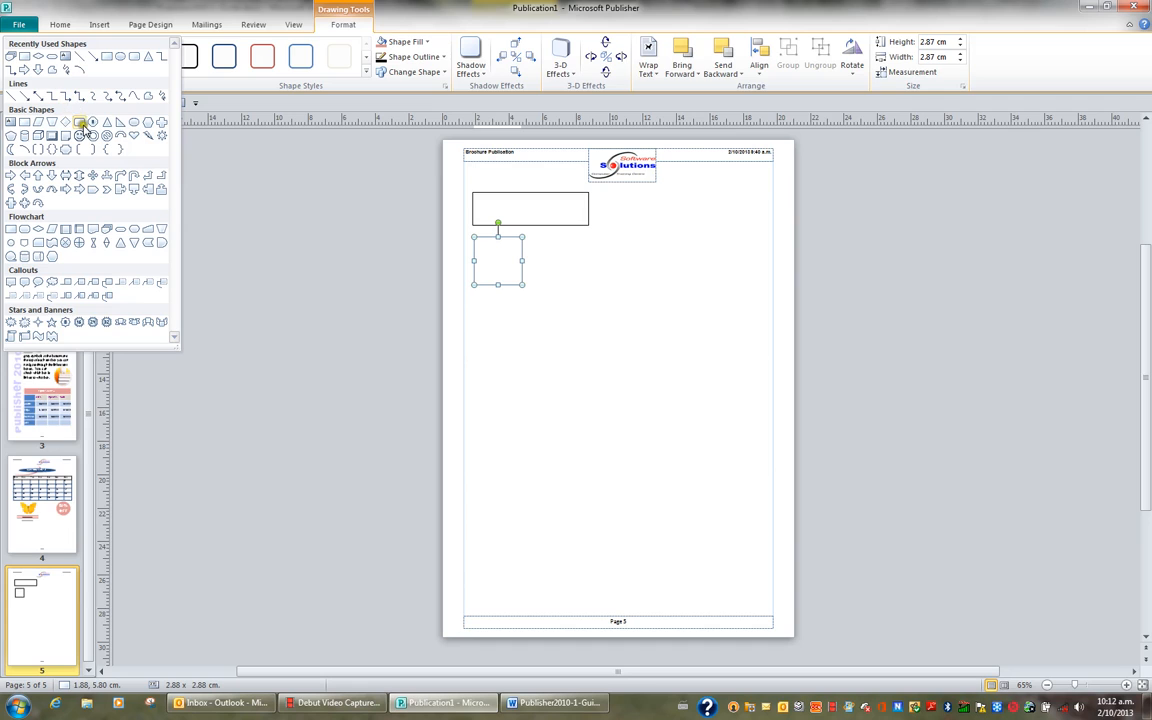
pyautogui.click(134, 122)
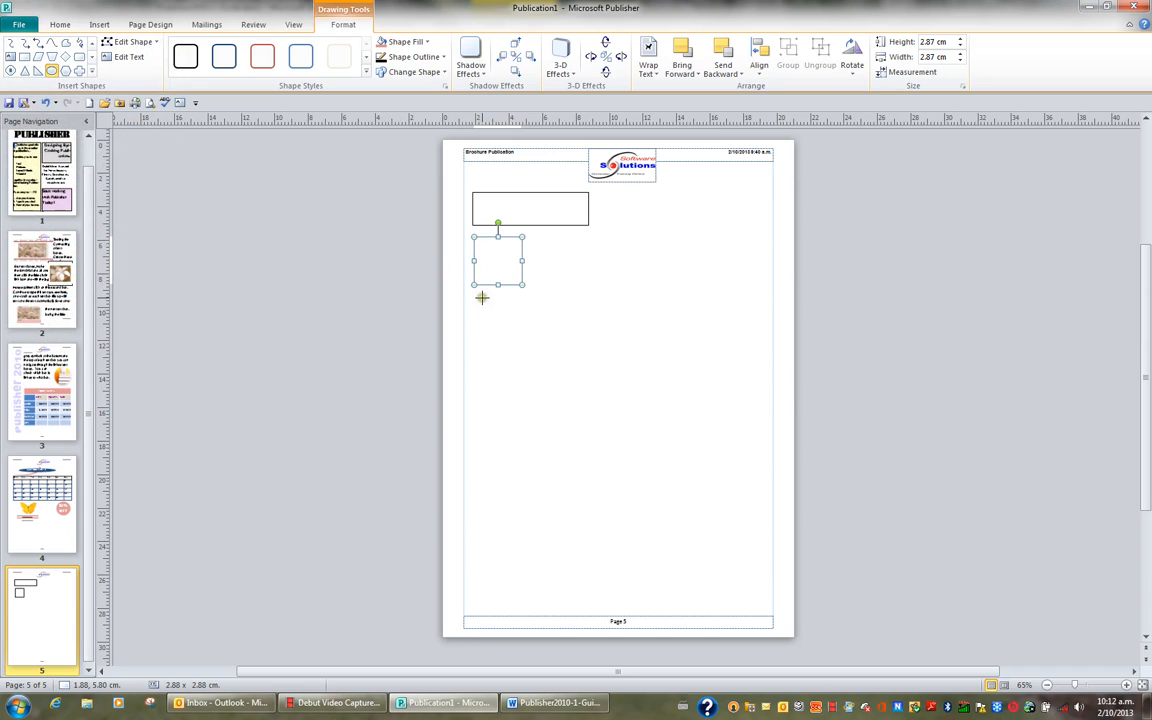
pyautogui.moveTo(481, 297); pyautogui.dragTo(529, 377)
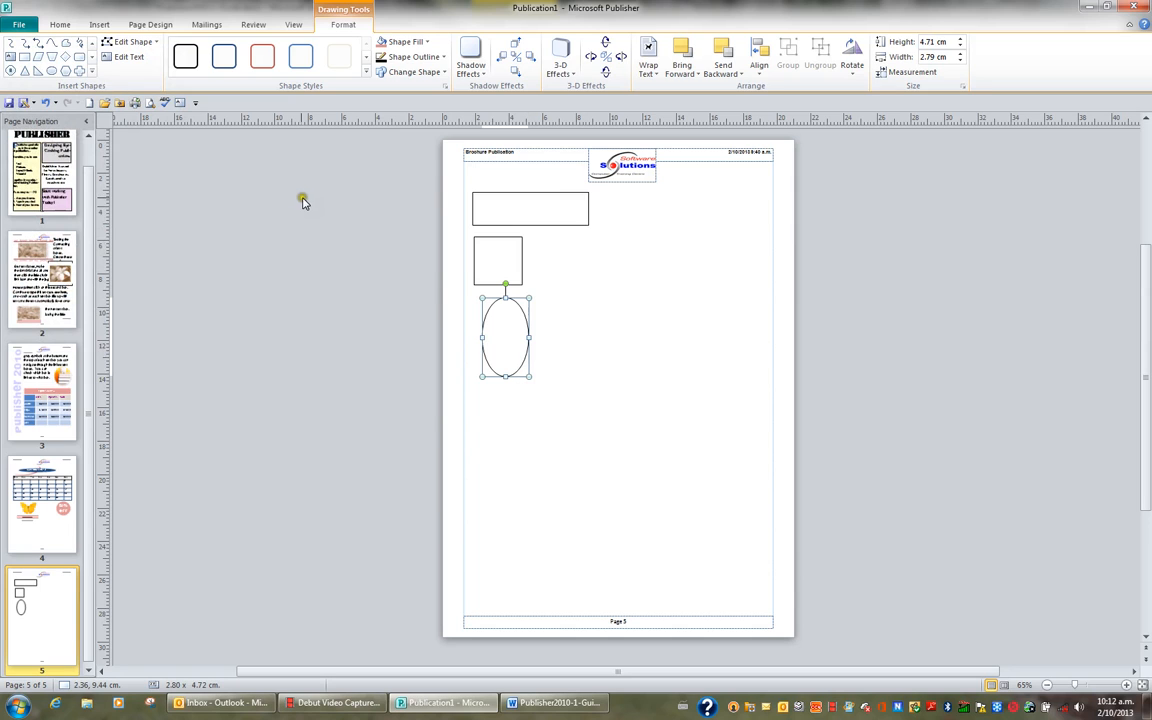
pyautogui.click(53, 72)
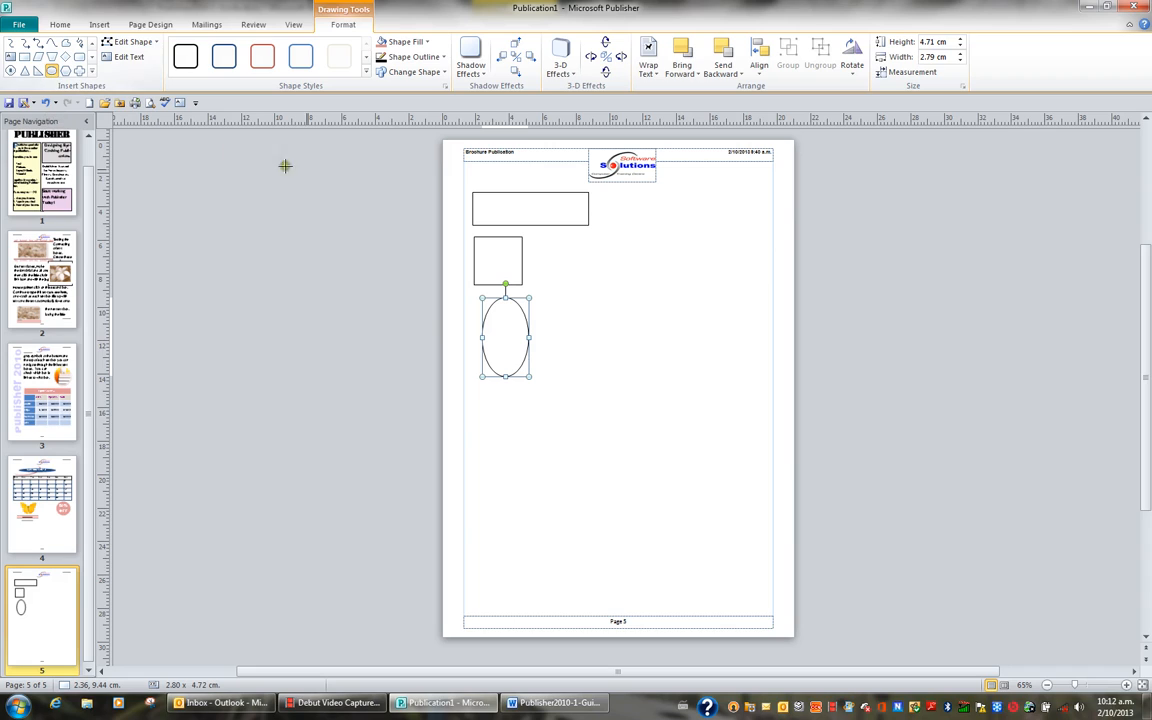
pyautogui.moveTo(561, 240); pyautogui.dragTo(615, 305)
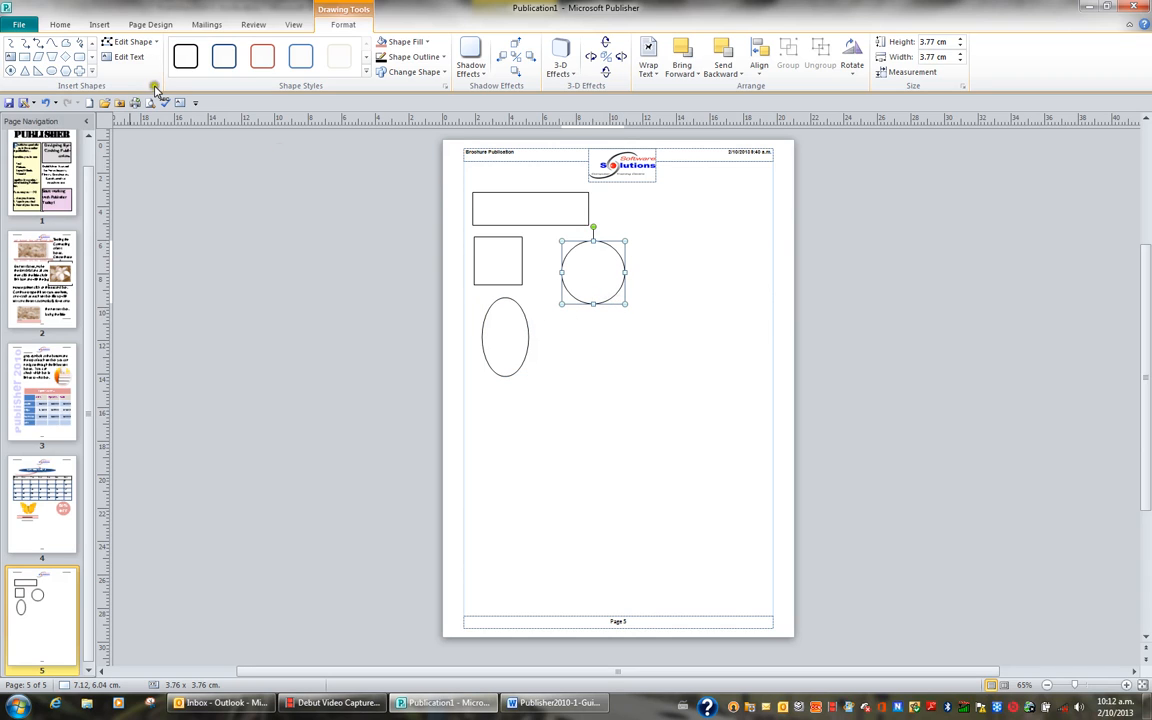
# Step: Draw a diagonal line about 2.3 by 3.1 cm beside the circle and a horizontal line about 8.1 cm long below it
pyautogui.click(93, 73)
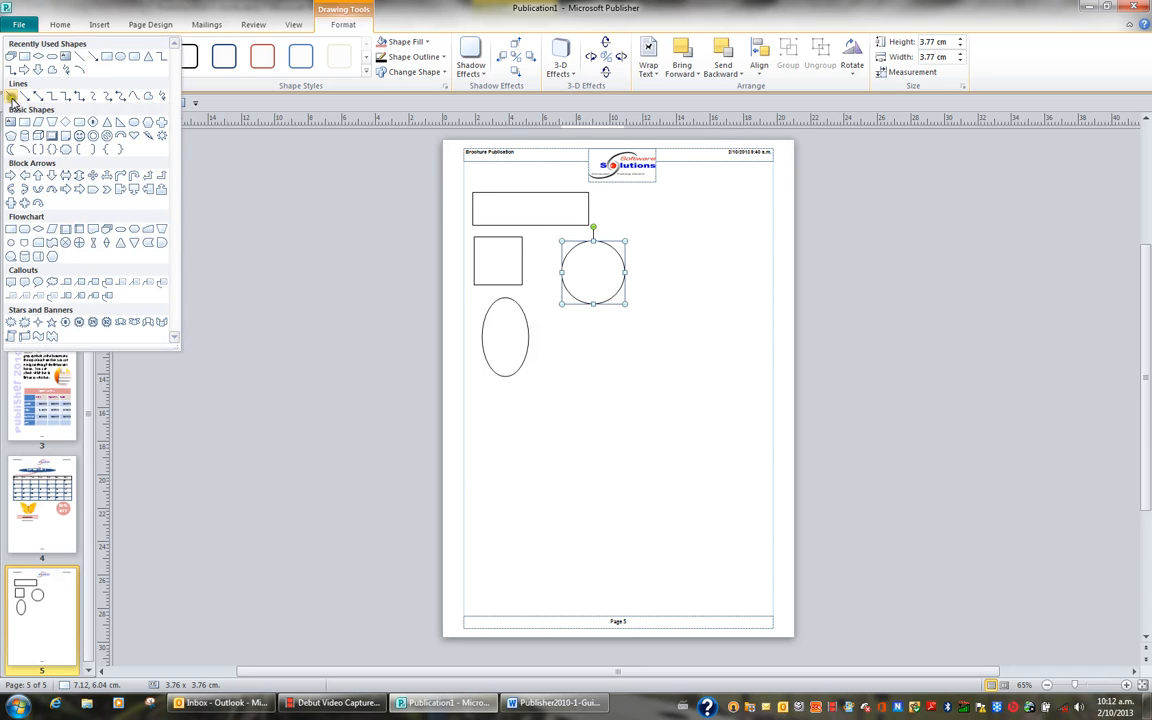
pyautogui.click(12, 97)
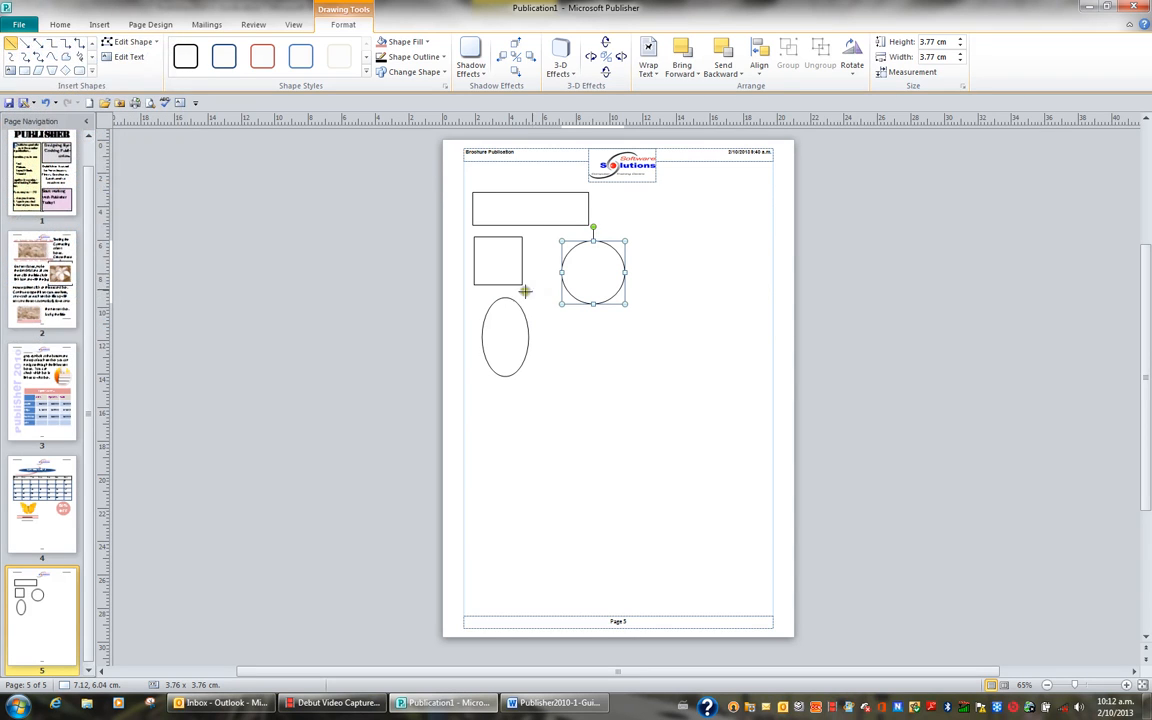
pyautogui.moveTo(643, 240); pyautogui.dragTo(682, 291)
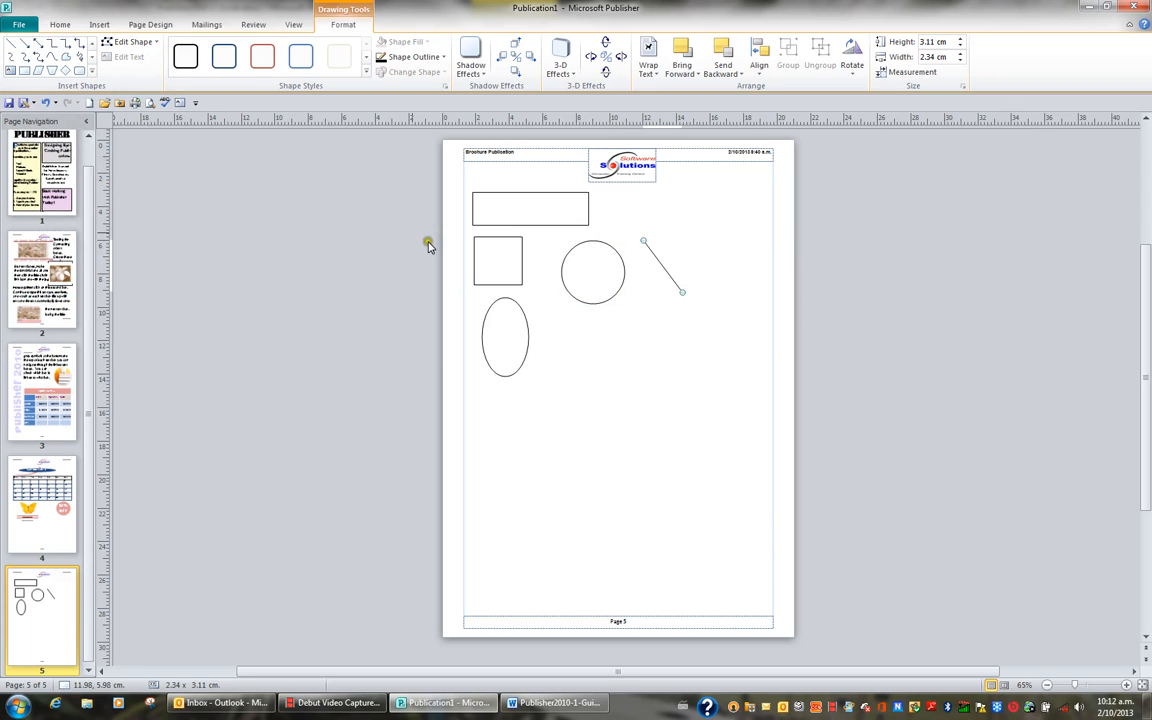
pyautogui.click(12, 44)
pyautogui.moveTo(586, 351); pyautogui.dragTo(722, 351)
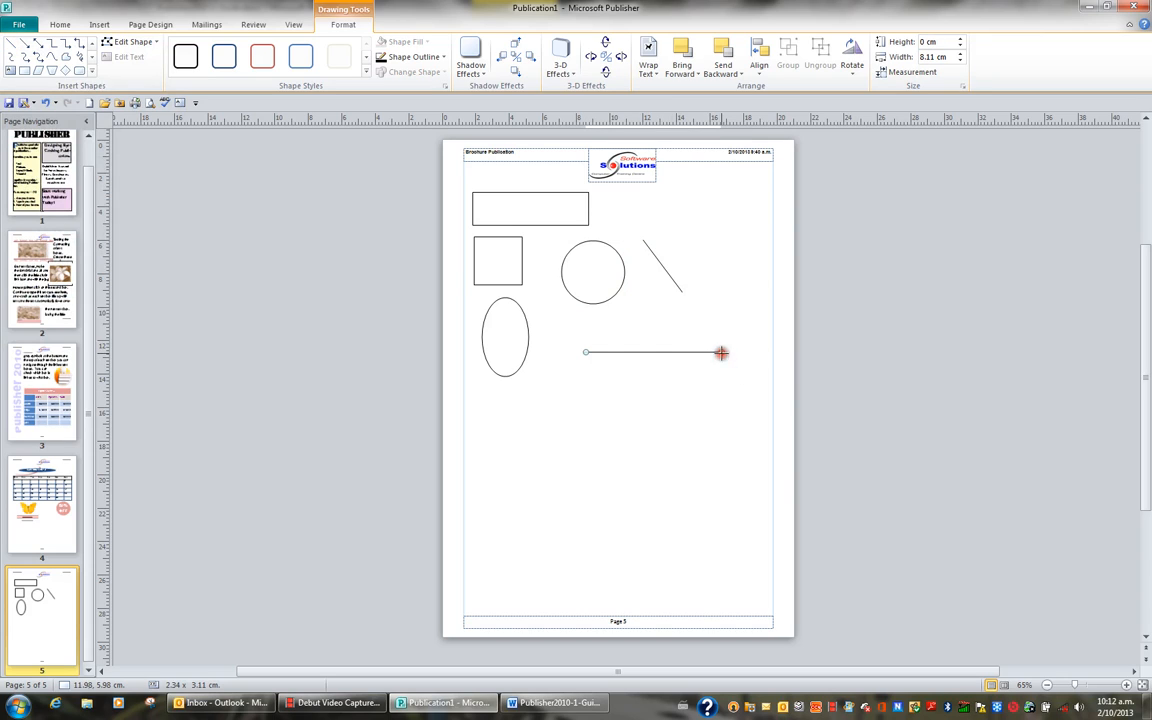
pyautogui.click(699, 430)
pyautogui.click(699, 430)
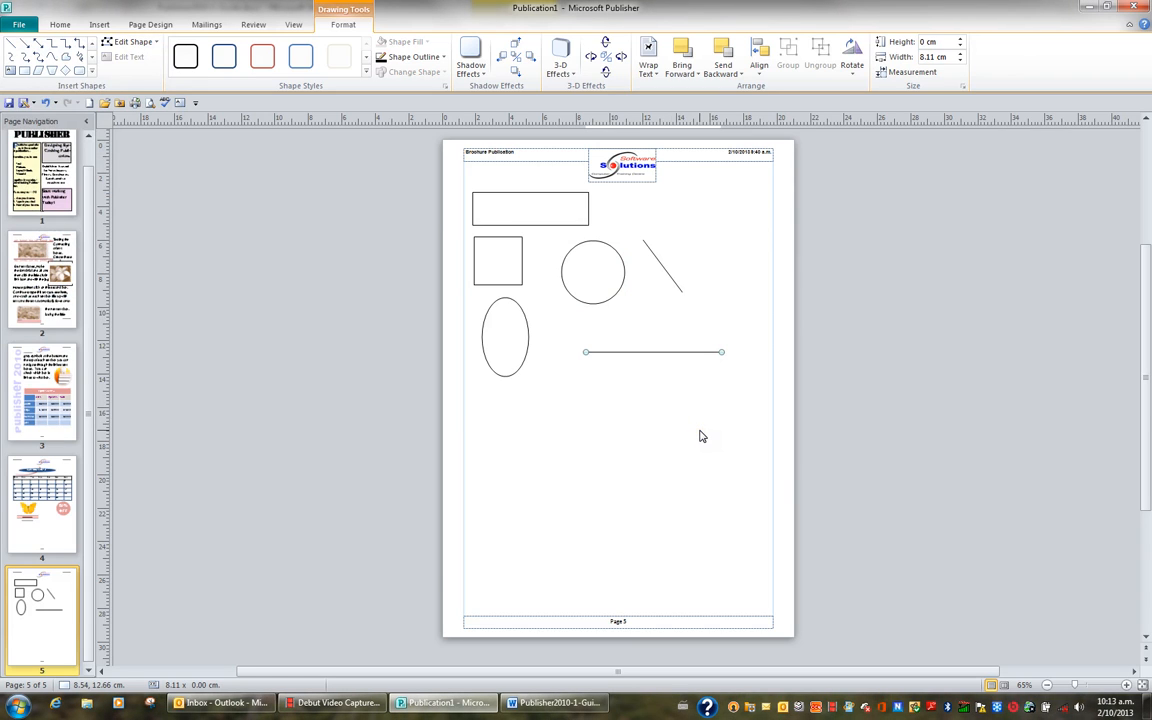
pyautogui.click(699, 433)
# Step: Enter "Typing your text" inside the rectangle
pyautogui.click(549, 211)
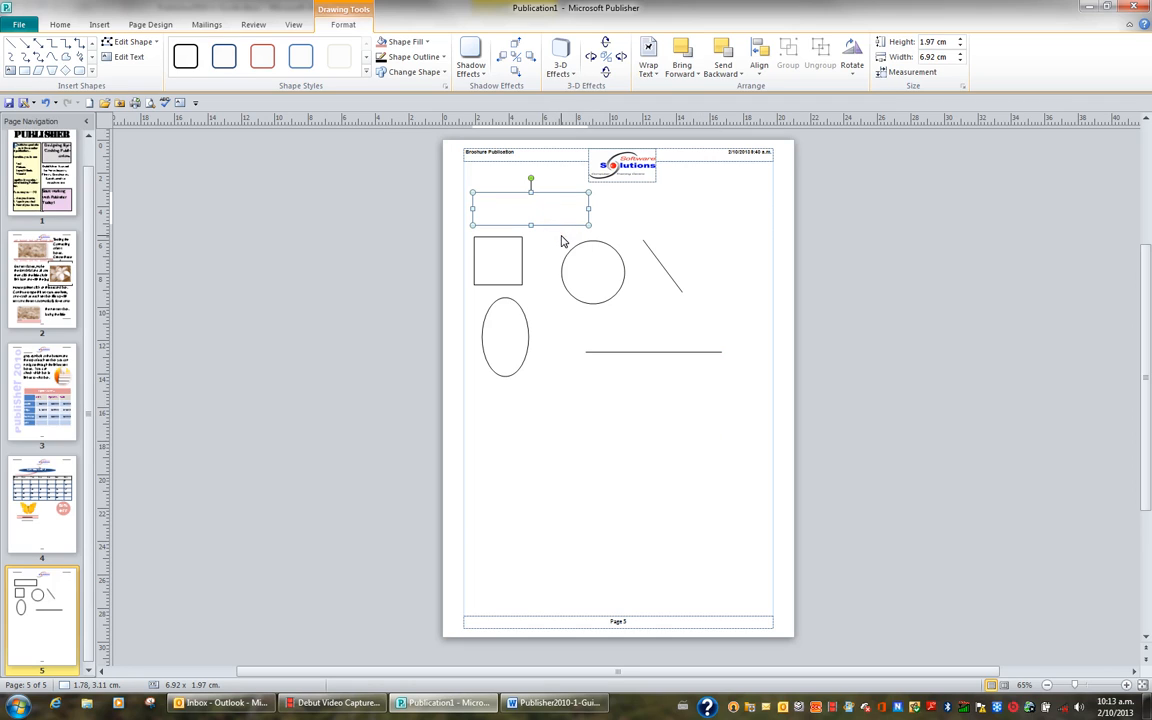
pyautogui.write('Te')
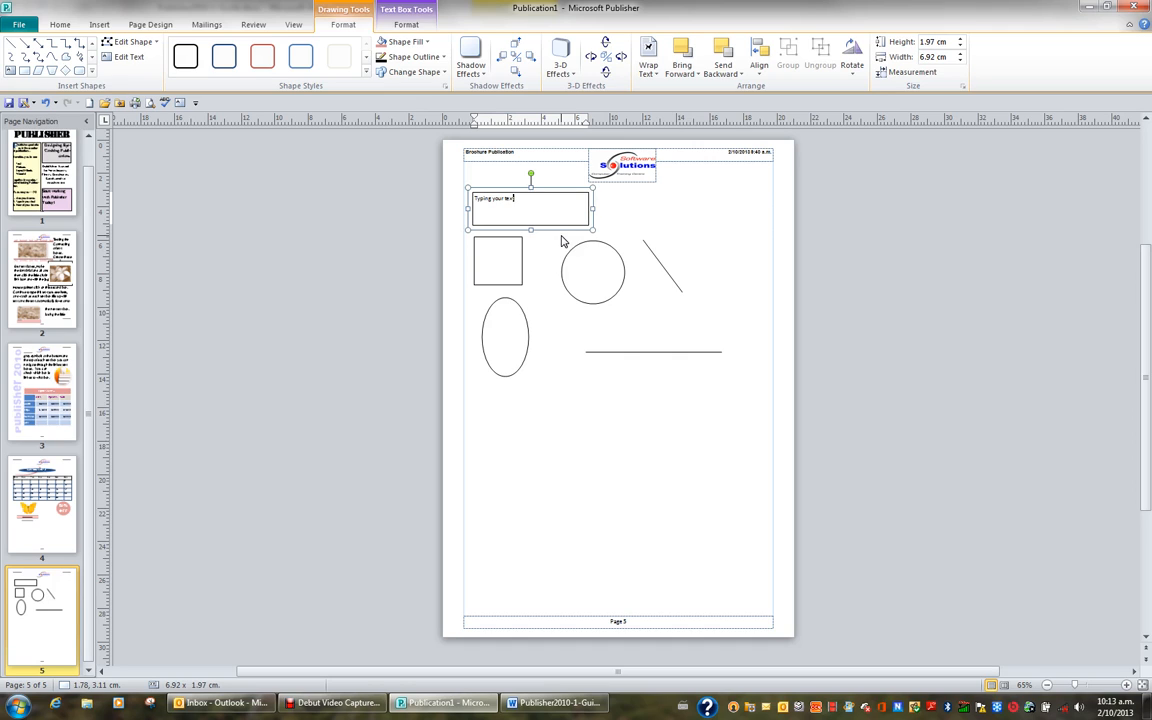
pyautogui.rightClick(500, 262)
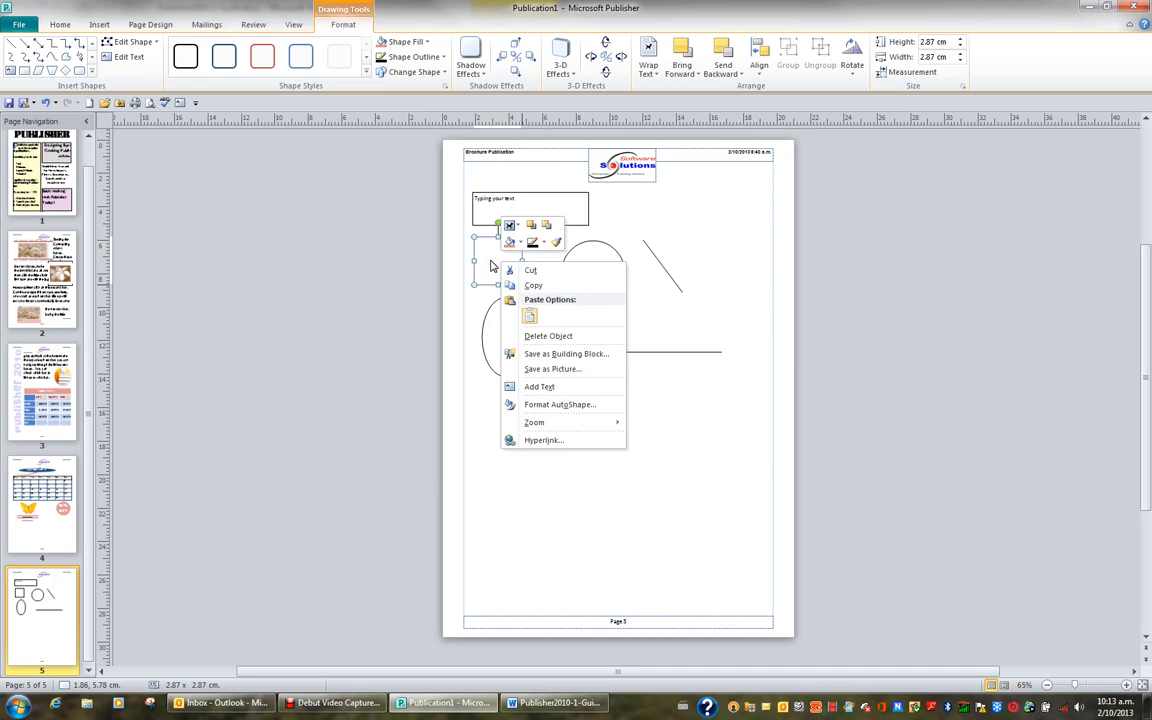
pyautogui.click(491, 265)
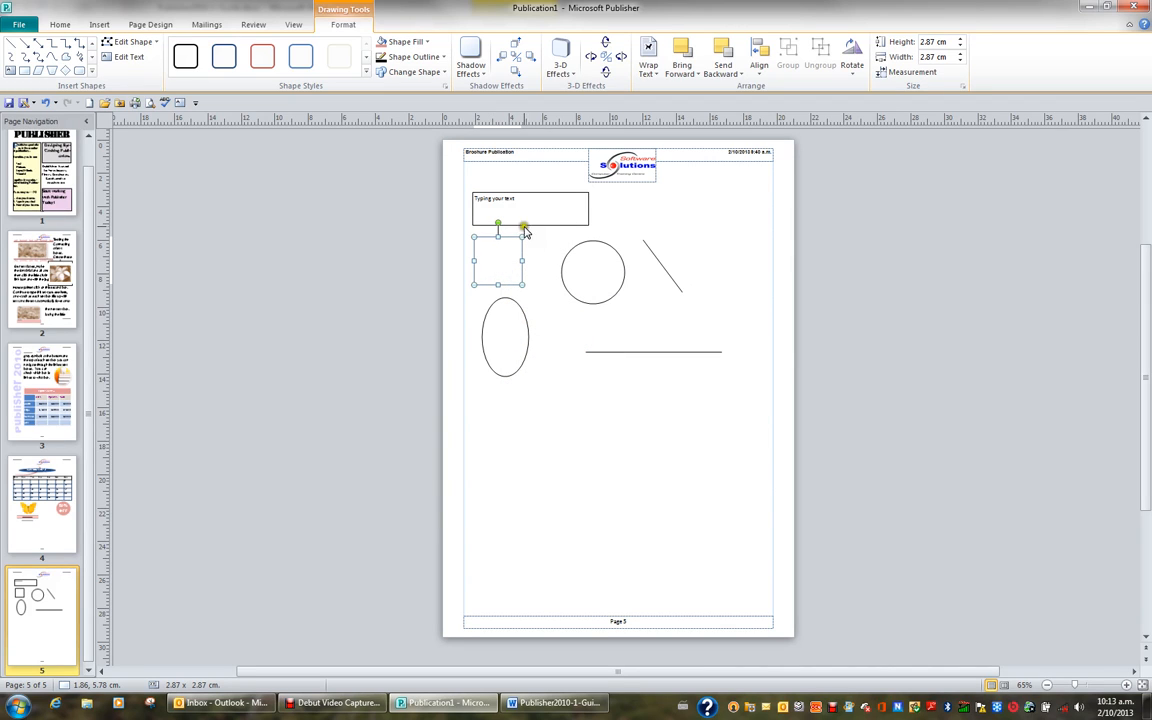
# Step: Apply the red diagonal gradient shape style to the rectangle containing the text
pyautogui.click(532, 217)
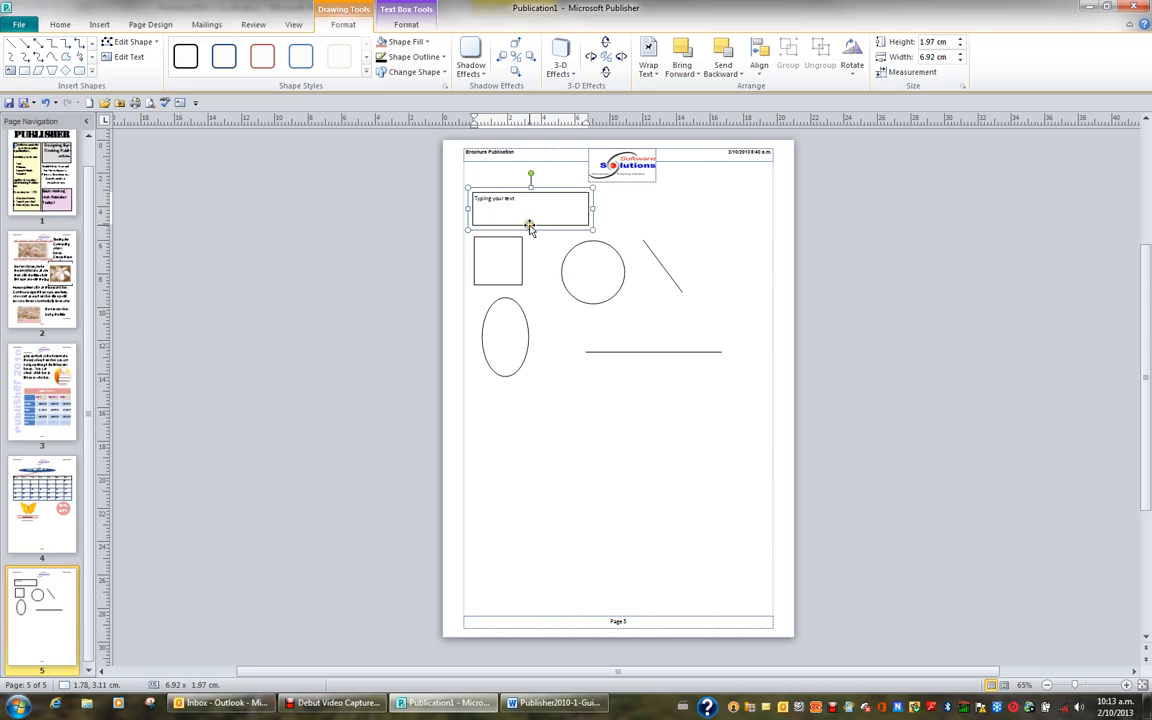
pyautogui.click(517, 228)
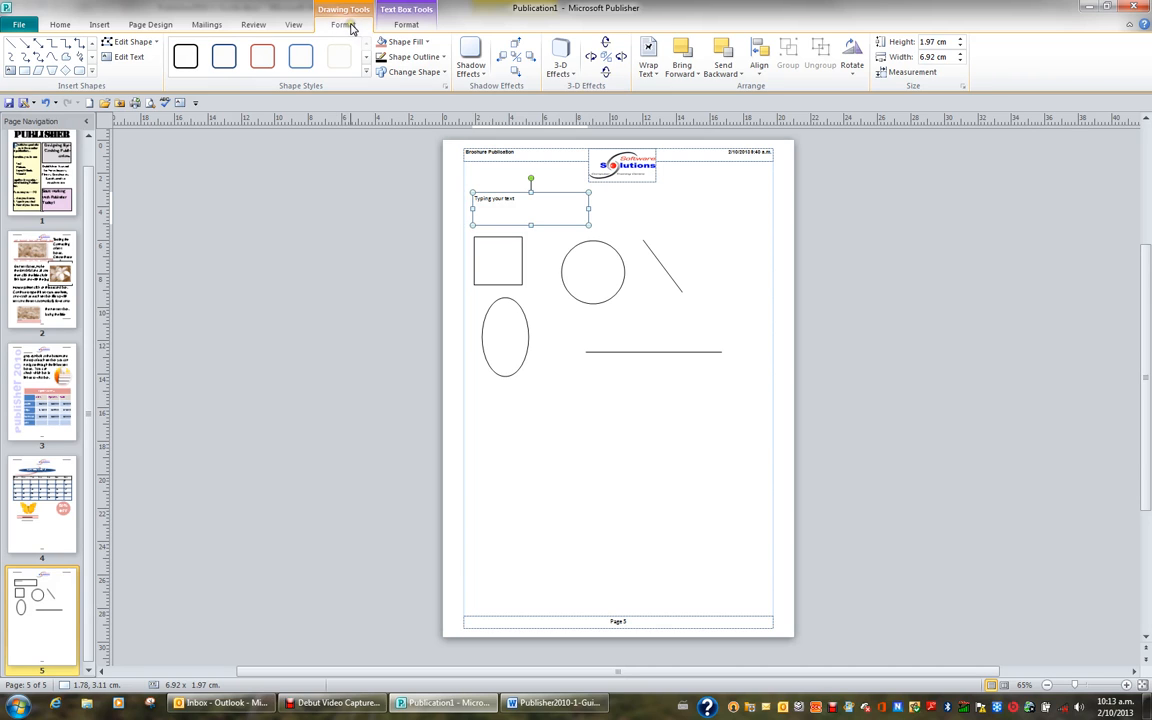
pyautogui.click(366, 78)
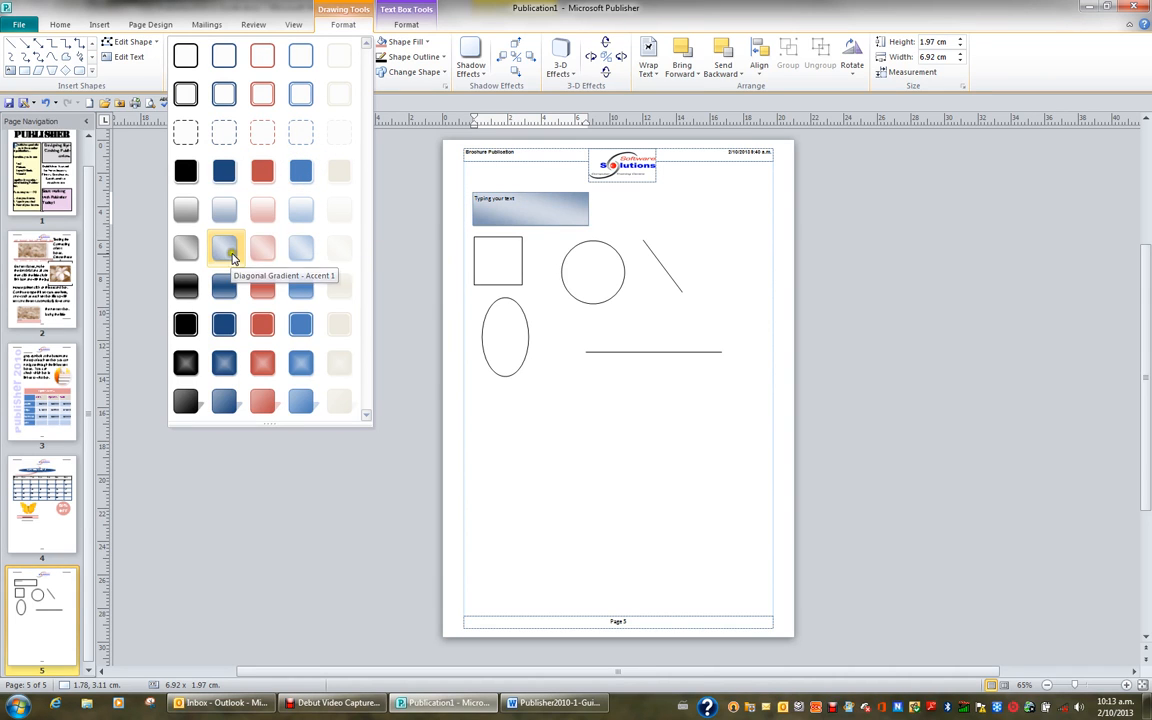
pyautogui.click(262, 249)
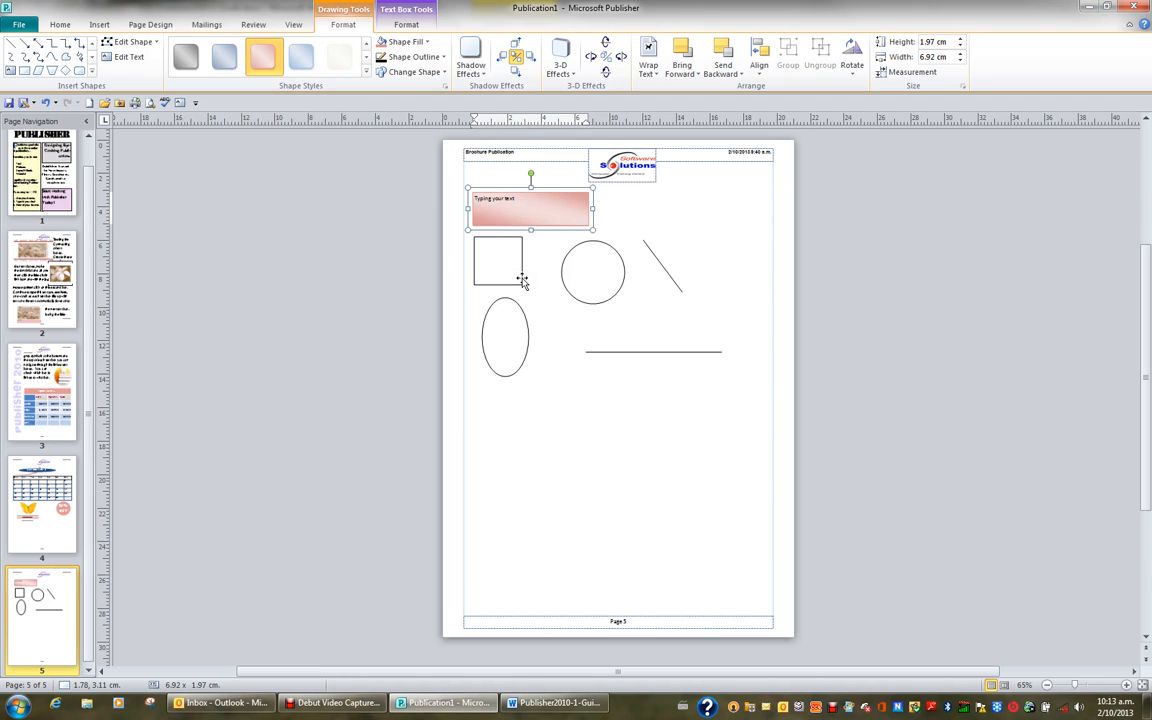
# Step: Fill the square with a light gray scheme color
pyautogui.click(522, 280)
pyautogui.click(427, 42)
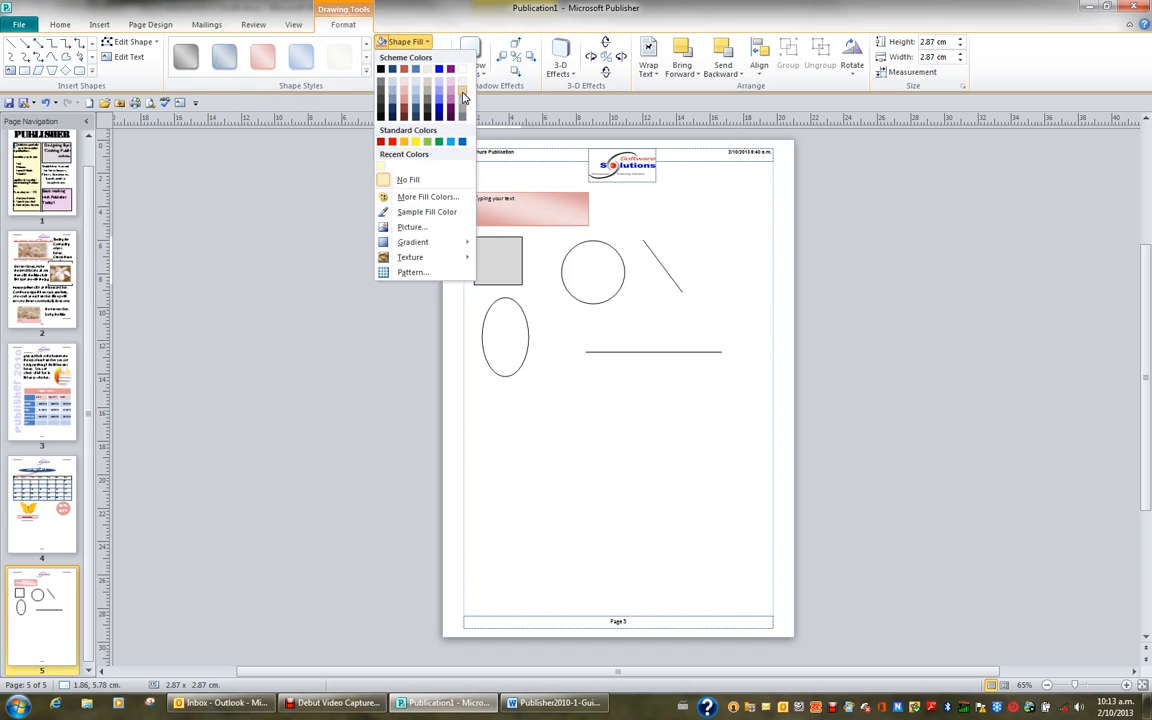
pyautogui.click(463, 96)
# Step: Give the square a blue outline with a weight of 2¼ pt
pyautogui.click(444, 58)
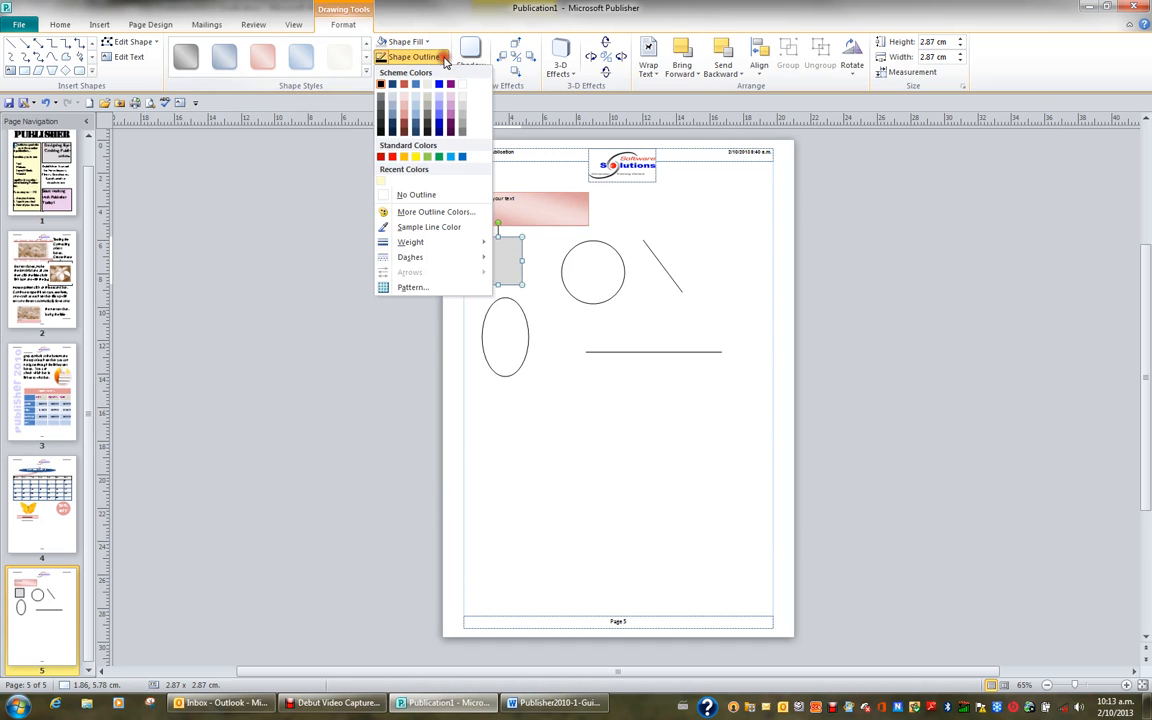
pyautogui.click(441, 118)
pyautogui.click(445, 60)
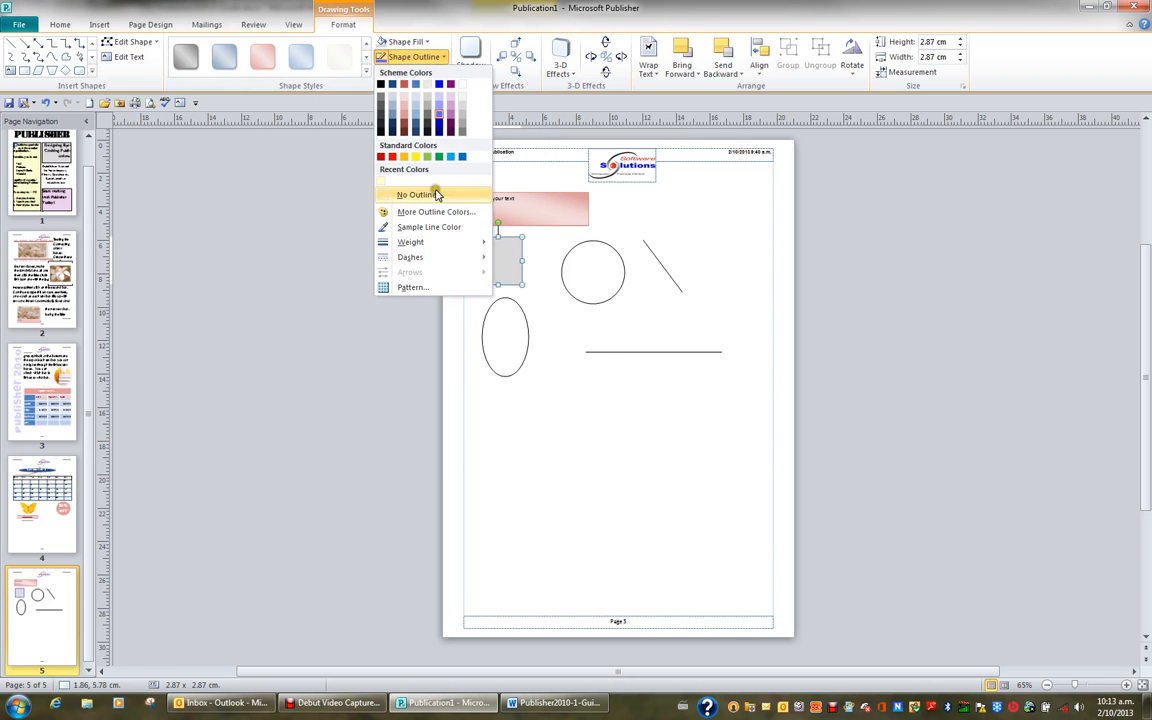
pyautogui.moveTo(436, 245)
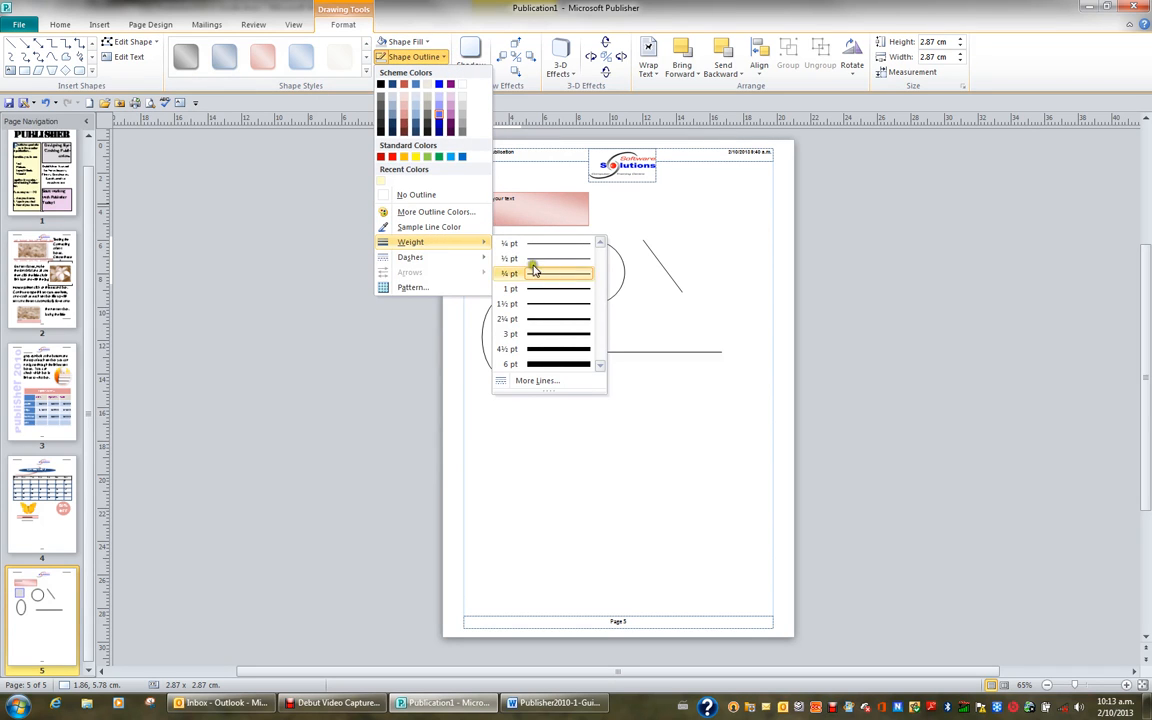
pyautogui.click(561, 325)
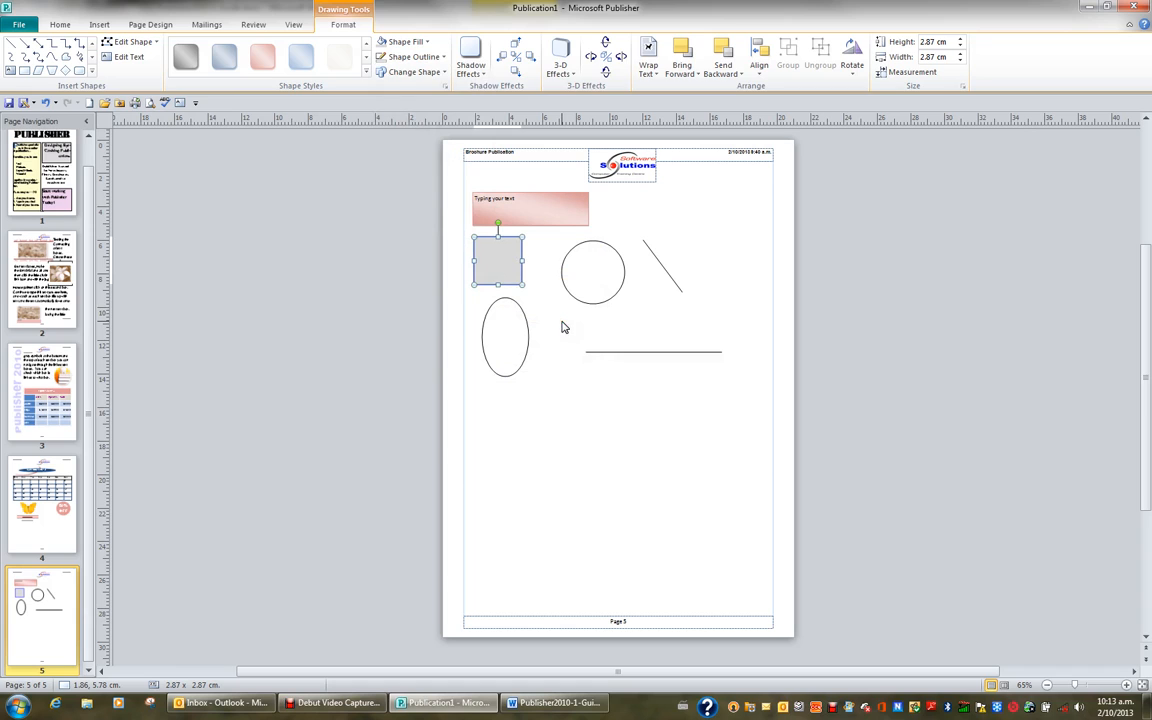
# Step: Change the gray square into a right-pointing block arrow
pyautogui.click(446, 74)
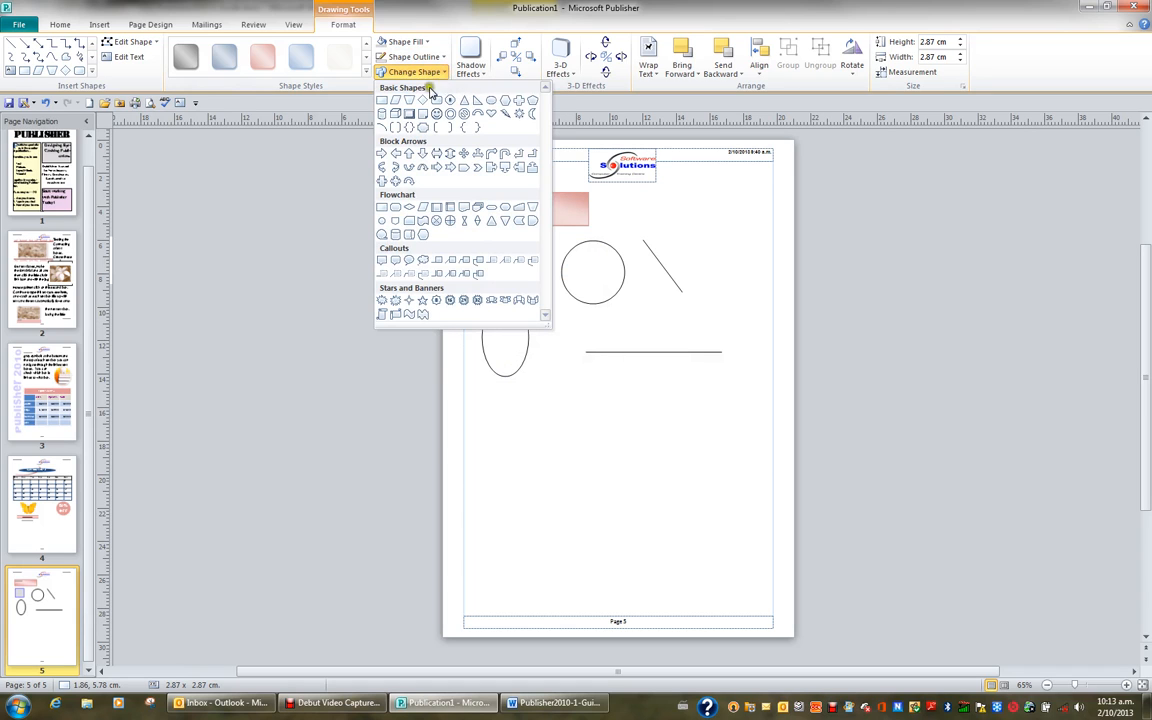
pyautogui.click(381, 156)
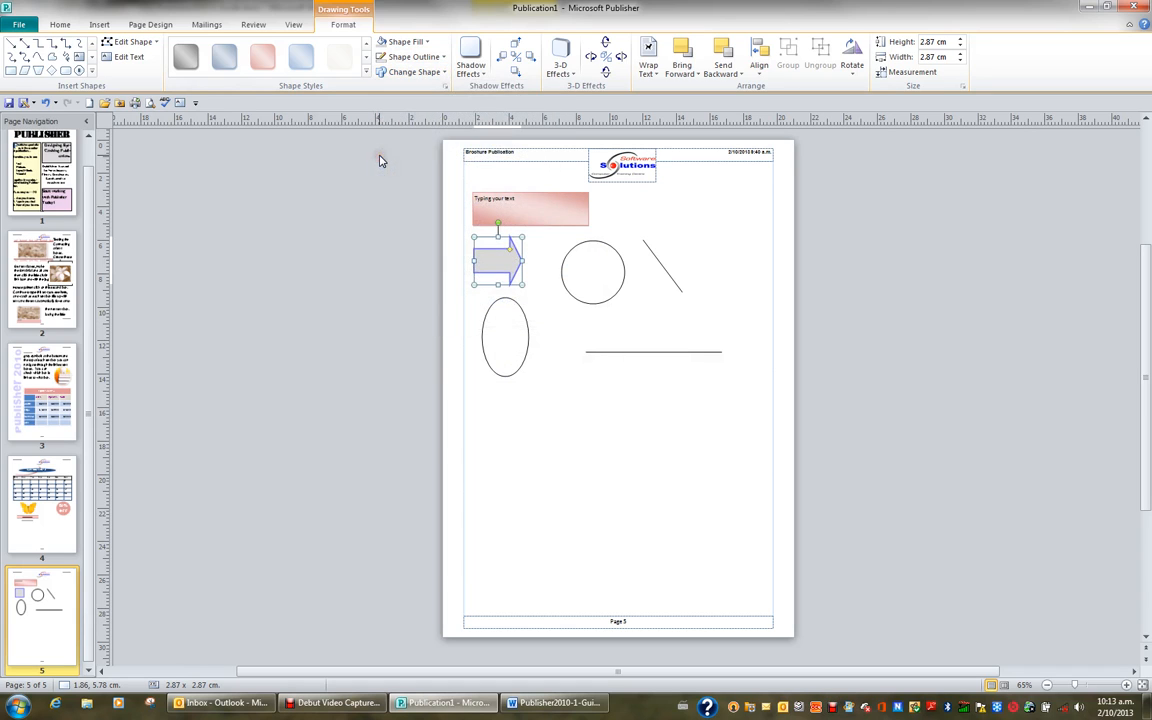
# Step: Apply a shadow effect to the block arrow and give it the first Perspective 3-D effect
pyautogui.click(471, 62)
pyautogui.click(478, 158)
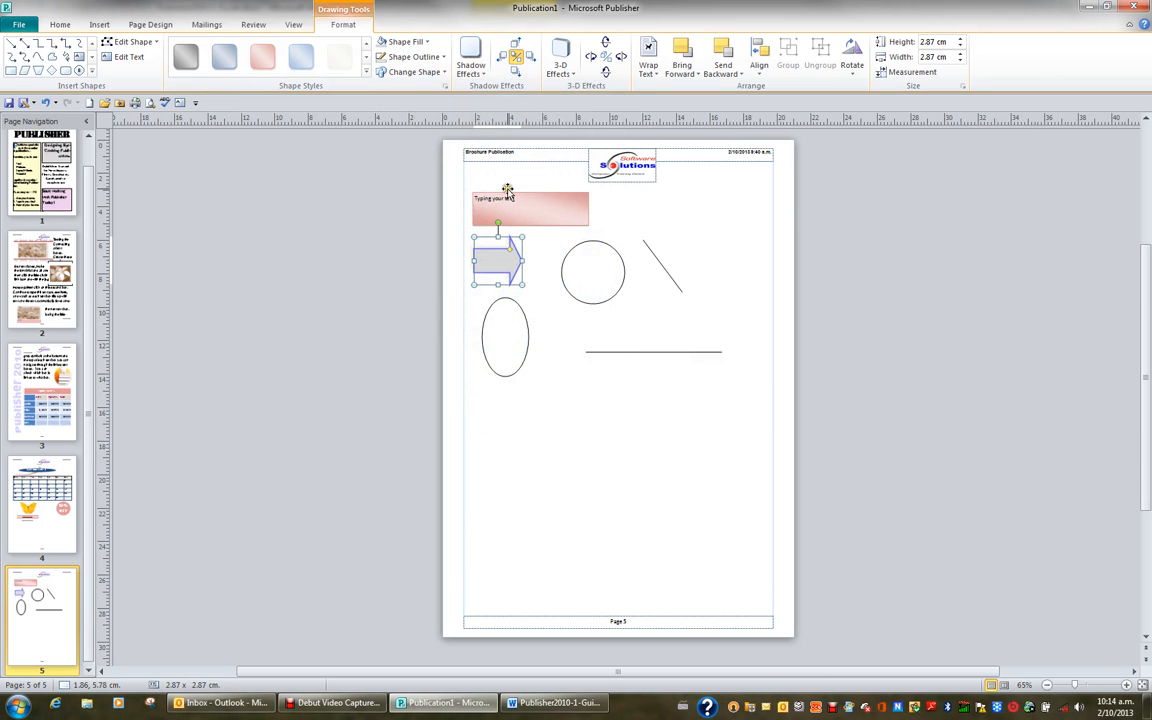
pyautogui.click(560, 66)
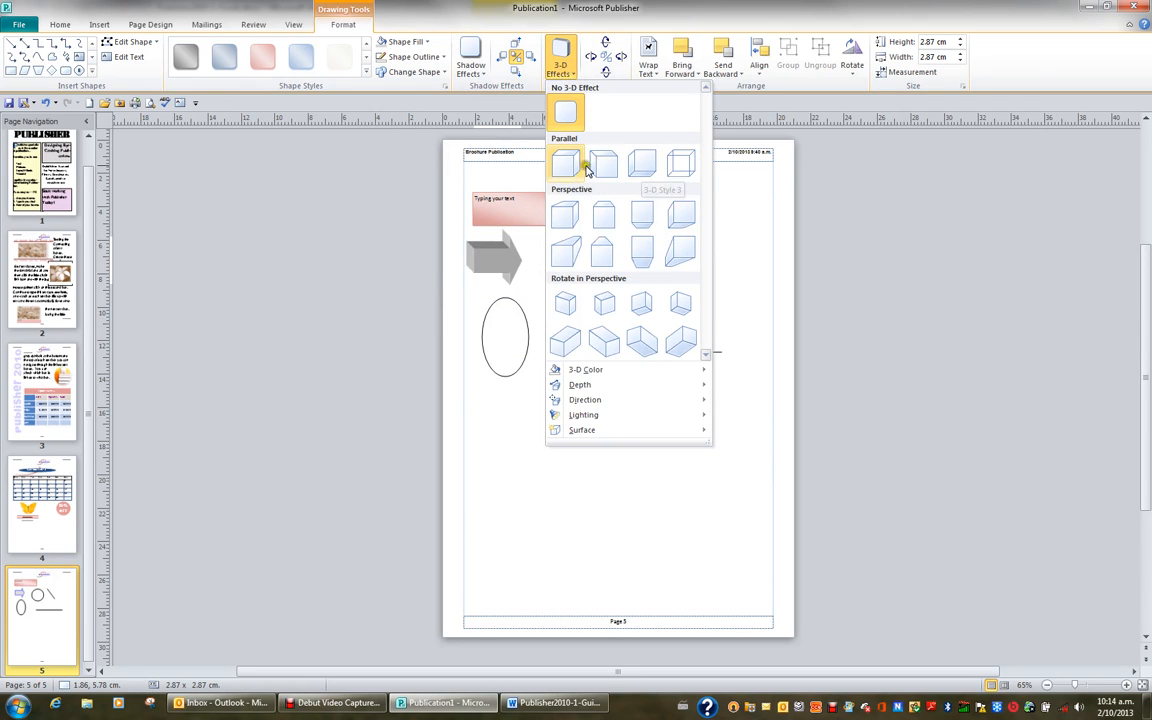
pyautogui.click(567, 214)
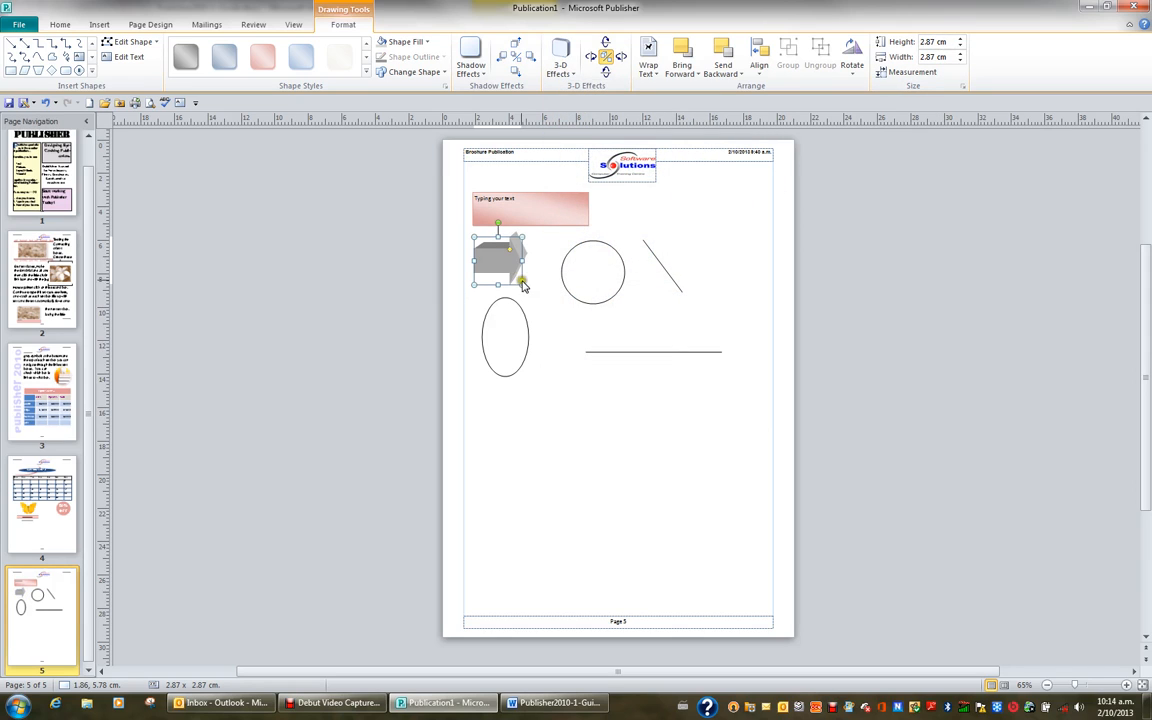
# Step: Enlarge the block arrow to about 4.5 cm wide by 3.6 cm high and rotate it slightly clockwise
pyautogui.moveTo(519, 284); pyautogui.dragTo(549, 296)
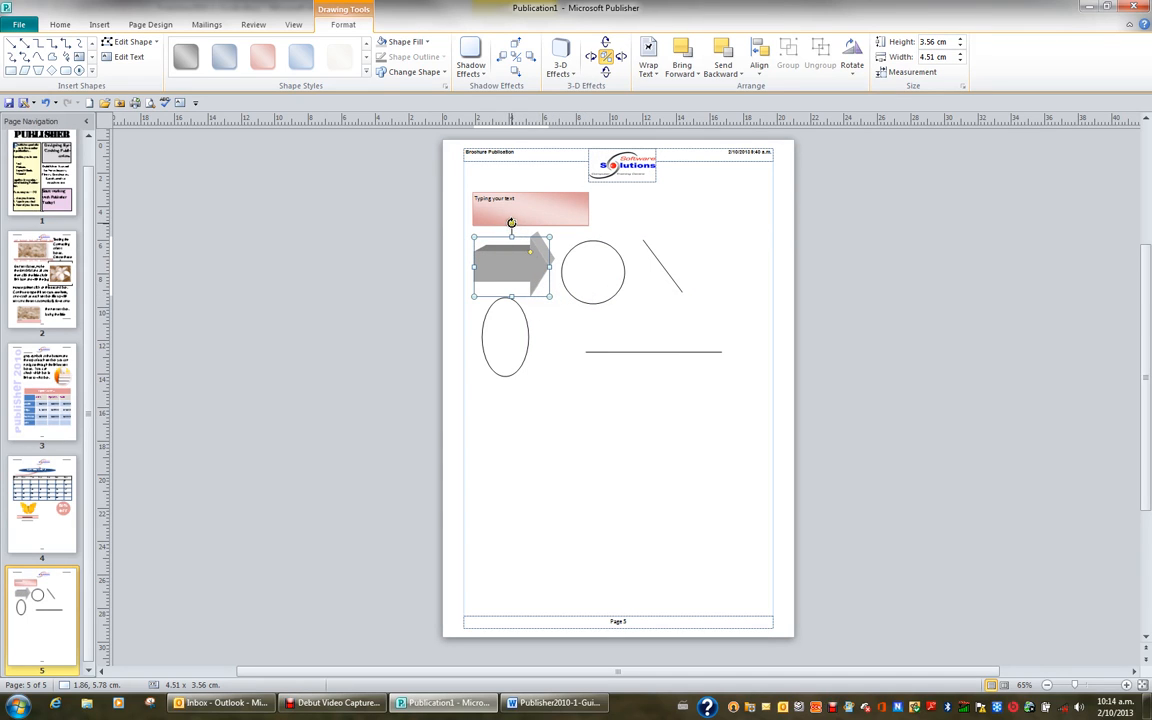
pyautogui.moveTo(511, 222)
pyautogui.mouseDown()
pyautogui.moveTo(444, 205)
pyautogui.moveTo(452, 218)
pyautogui.moveTo(530, 228)
pyautogui.mouseUp()
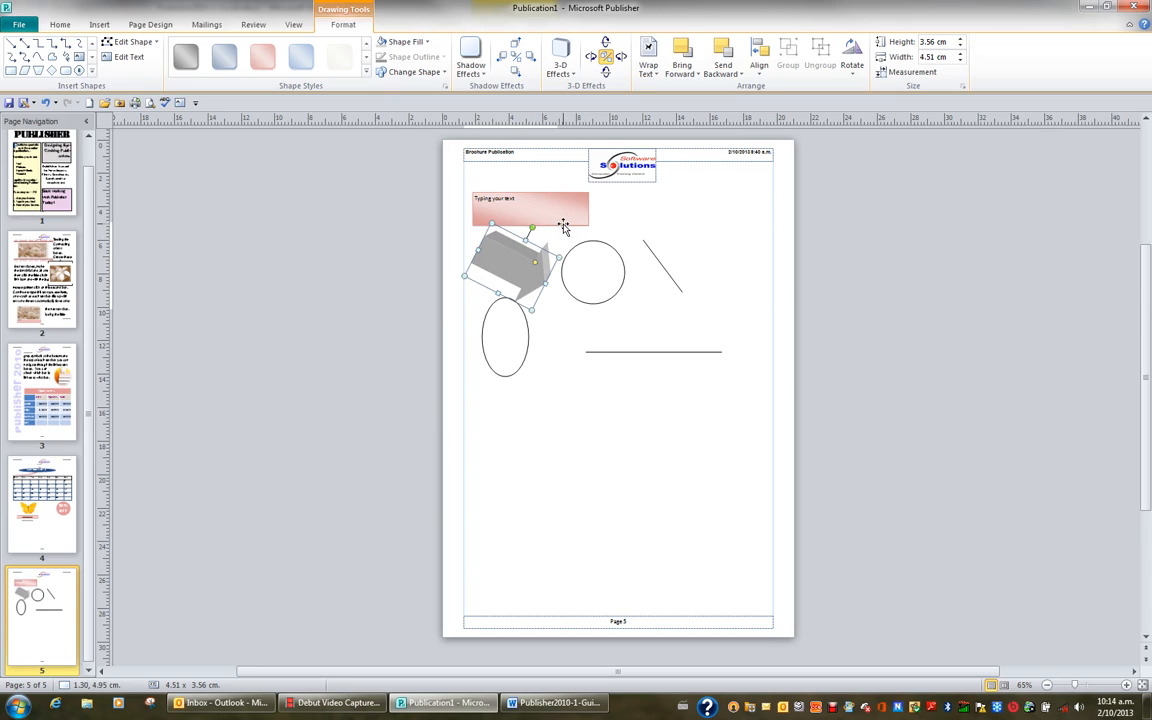
# Step: Set the "Typing your text" wording in the red rectangle to Arial at 18 pt
pyautogui.click(561, 226)
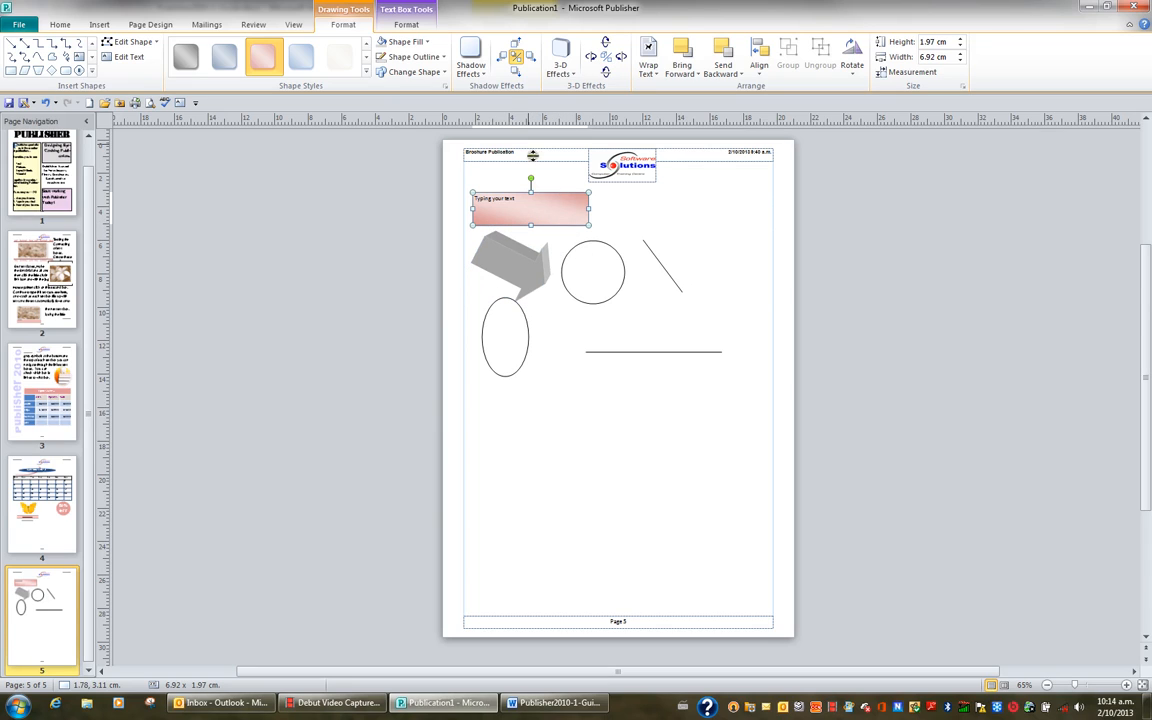
pyautogui.click(407, 25)
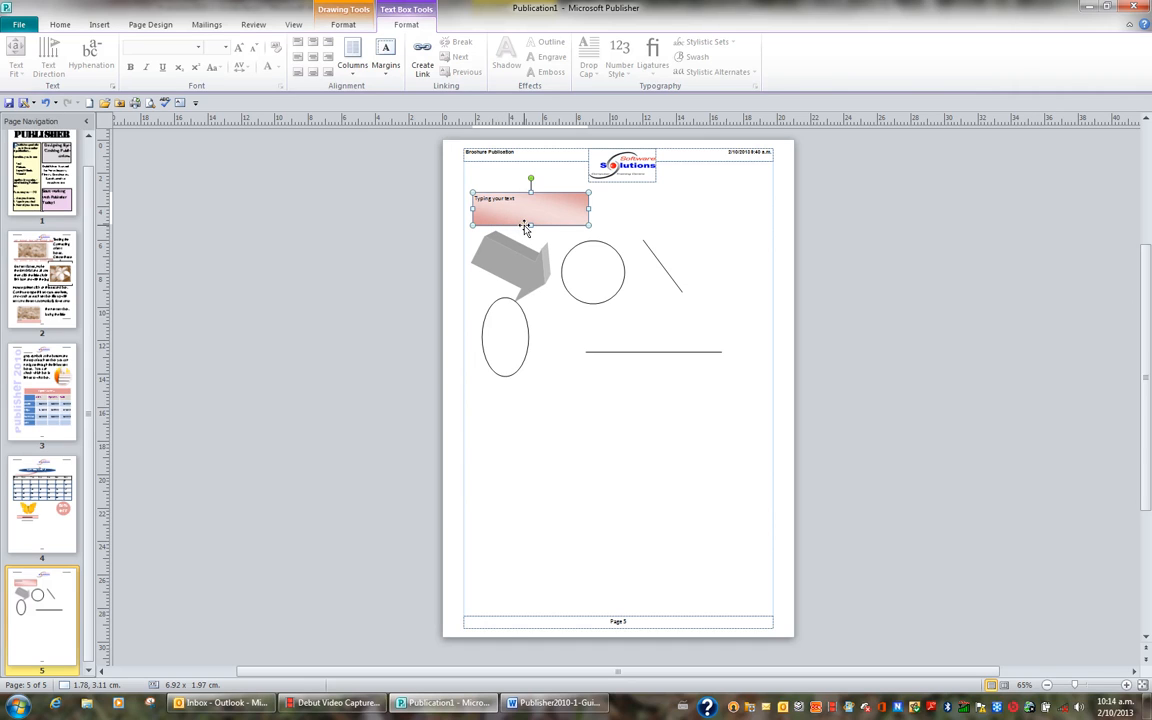
pyautogui.click(60, 25)
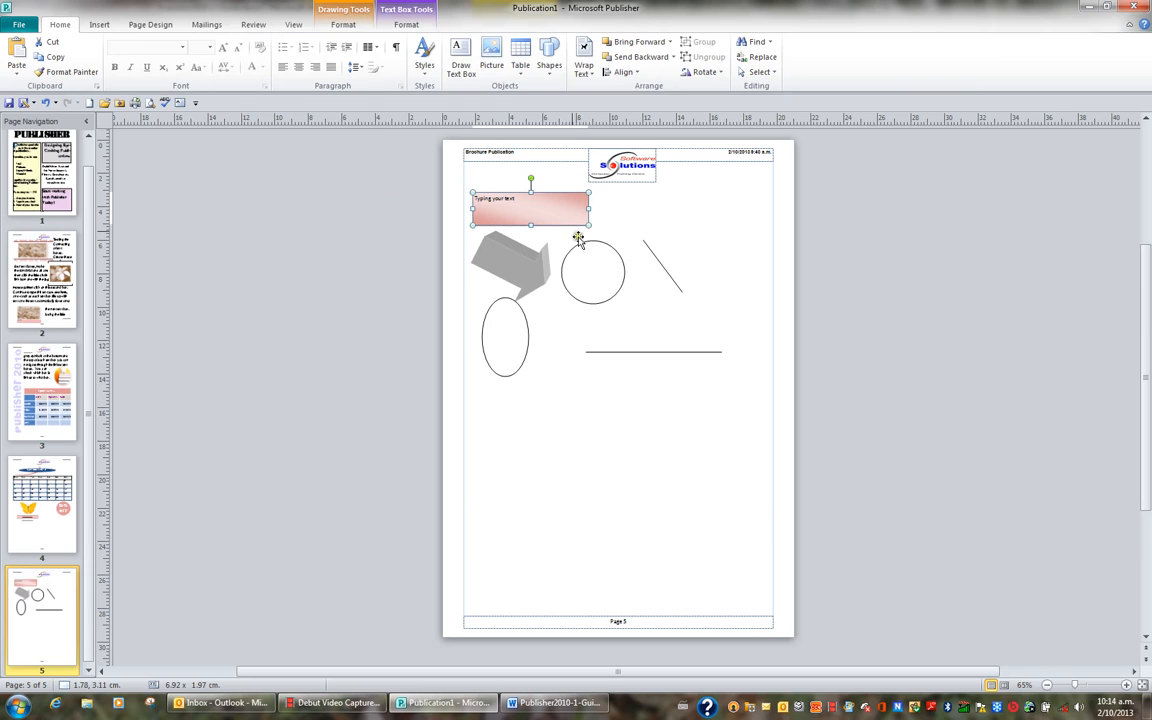
pyautogui.moveTo(530, 211); pyautogui.dragTo(461, 200)
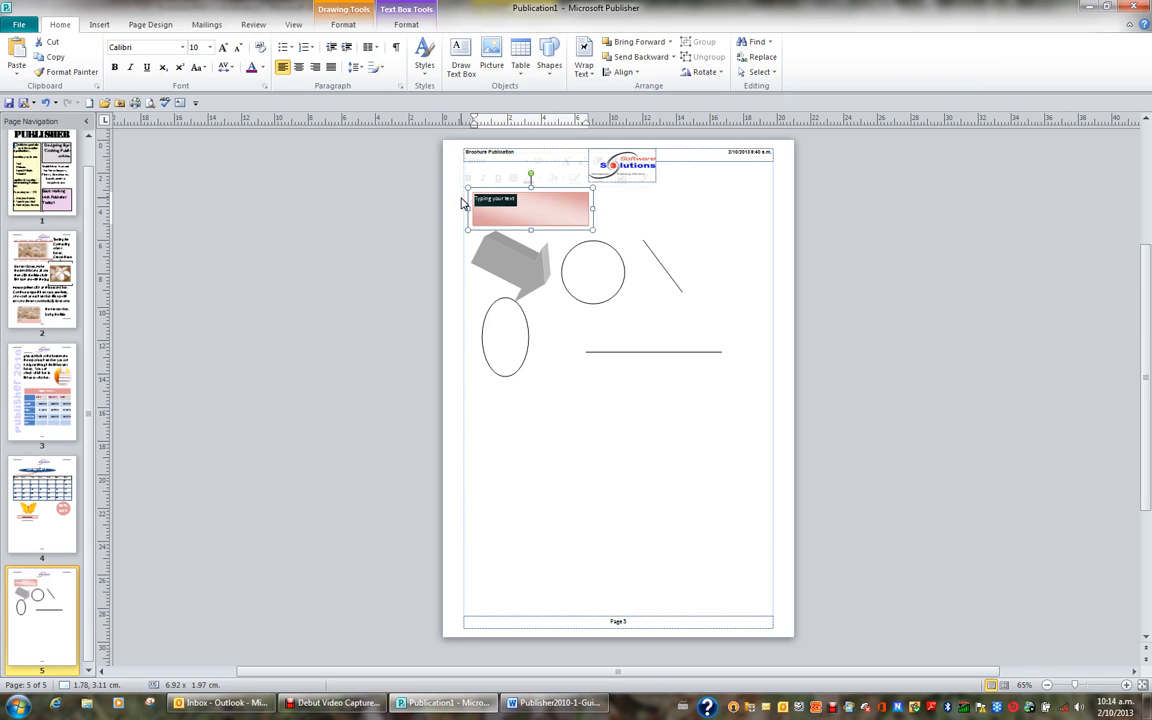
pyautogui.click(180, 49)
pyautogui.click(295, 96)
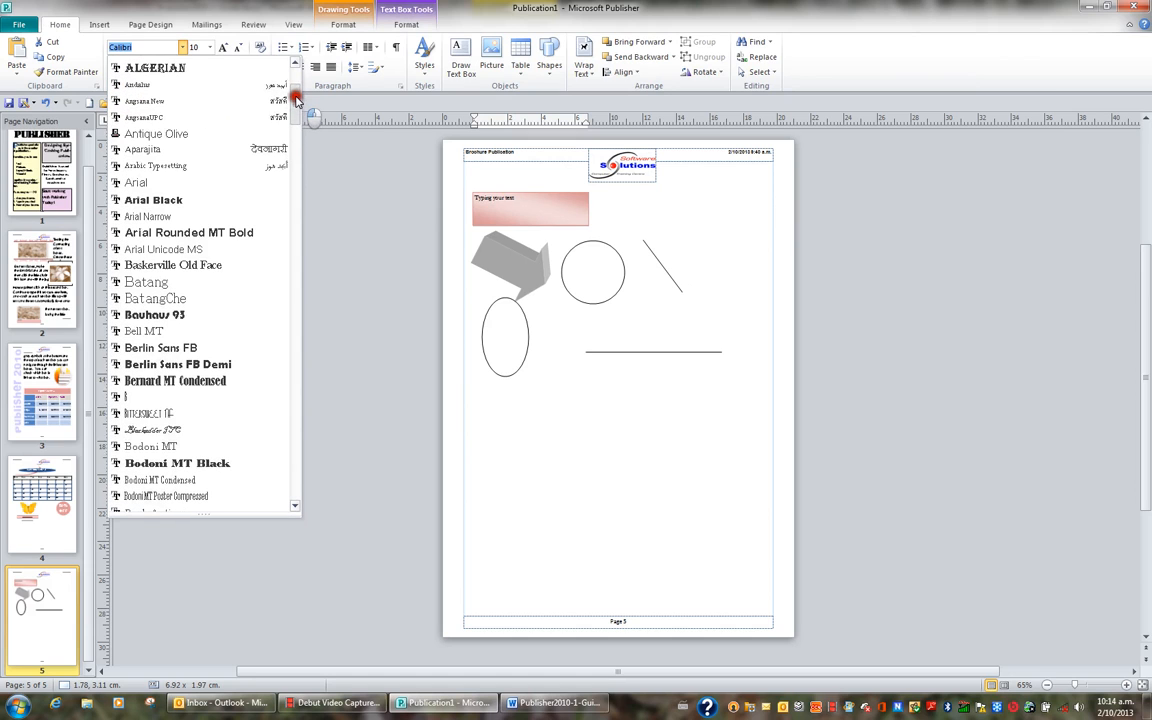
pyautogui.click(194, 183)
pyautogui.click(223, 47)
pyautogui.click(223, 47)
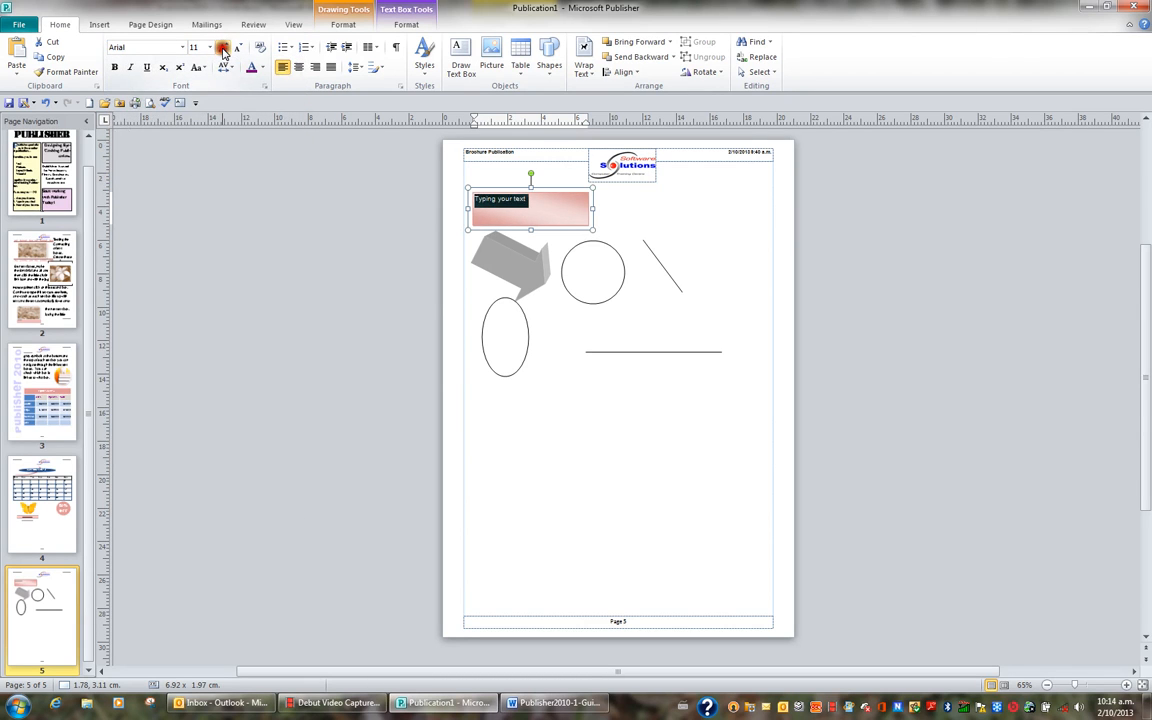
pyautogui.click(223, 47)
pyautogui.click(223, 47)
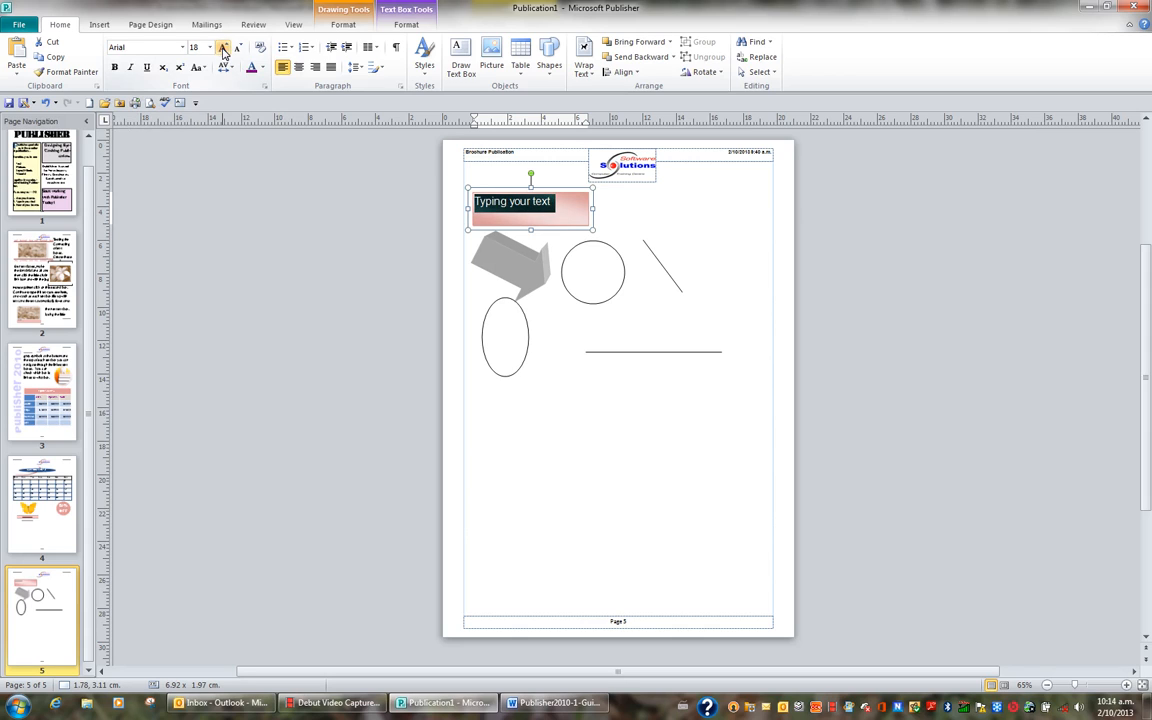
# Step: Make the rectangle's text bold in the red scheme color and center it horizontally and vertically in its box
pyautogui.click(298, 68)
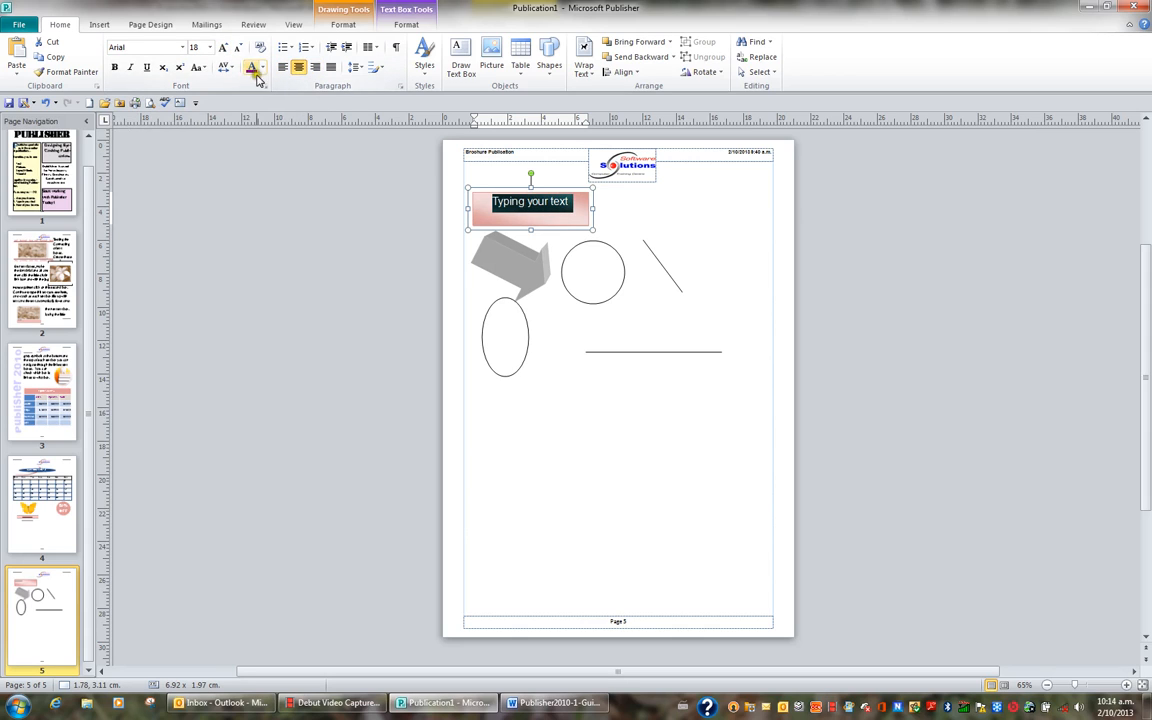
pyautogui.click(261, 68)
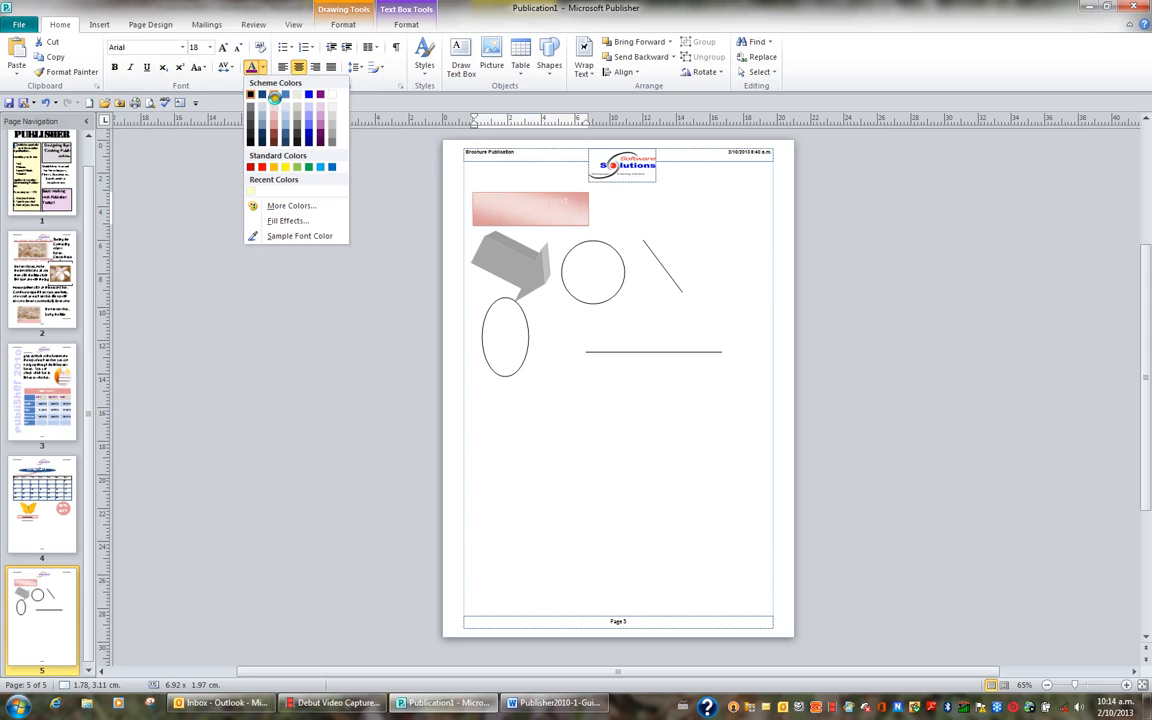
pyautogui.click(274, 97)
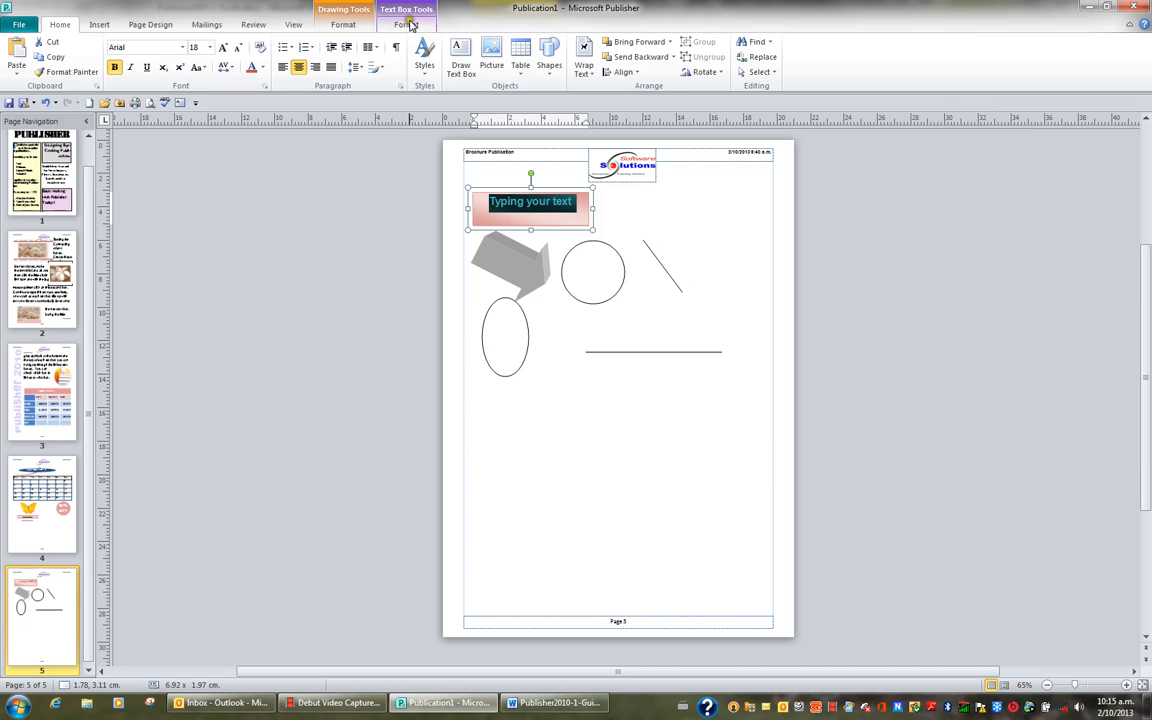
pyautogui.click(408, 25)
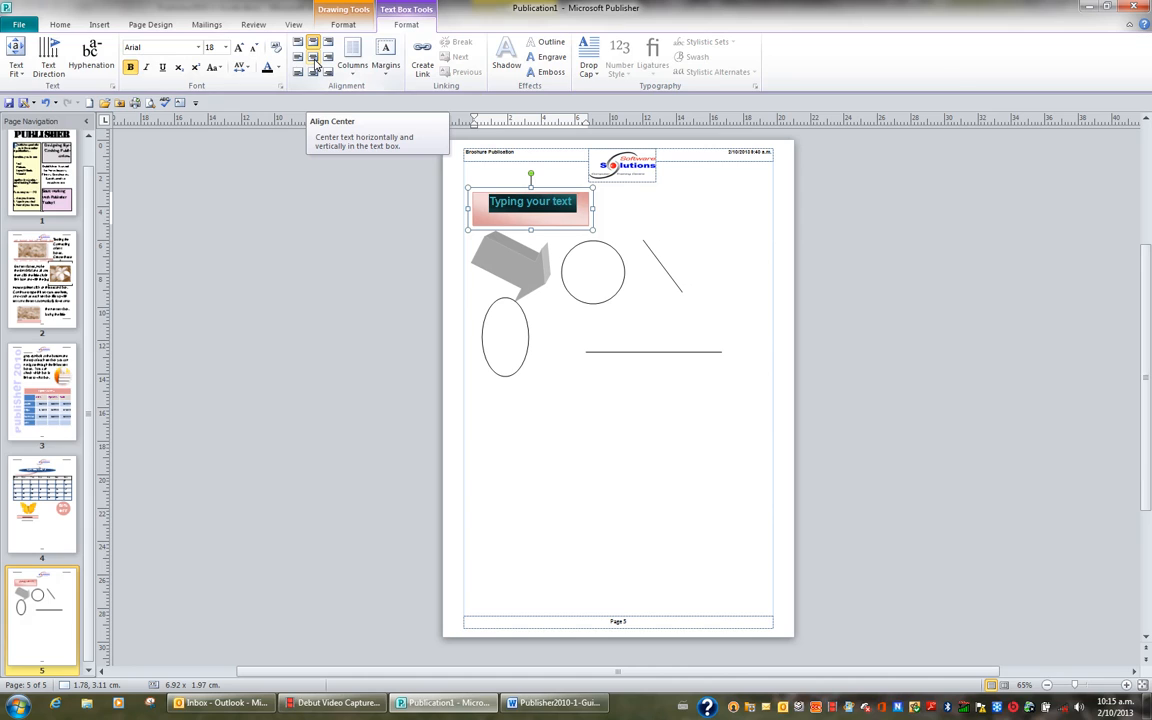
pyautogui.click(314, 60)
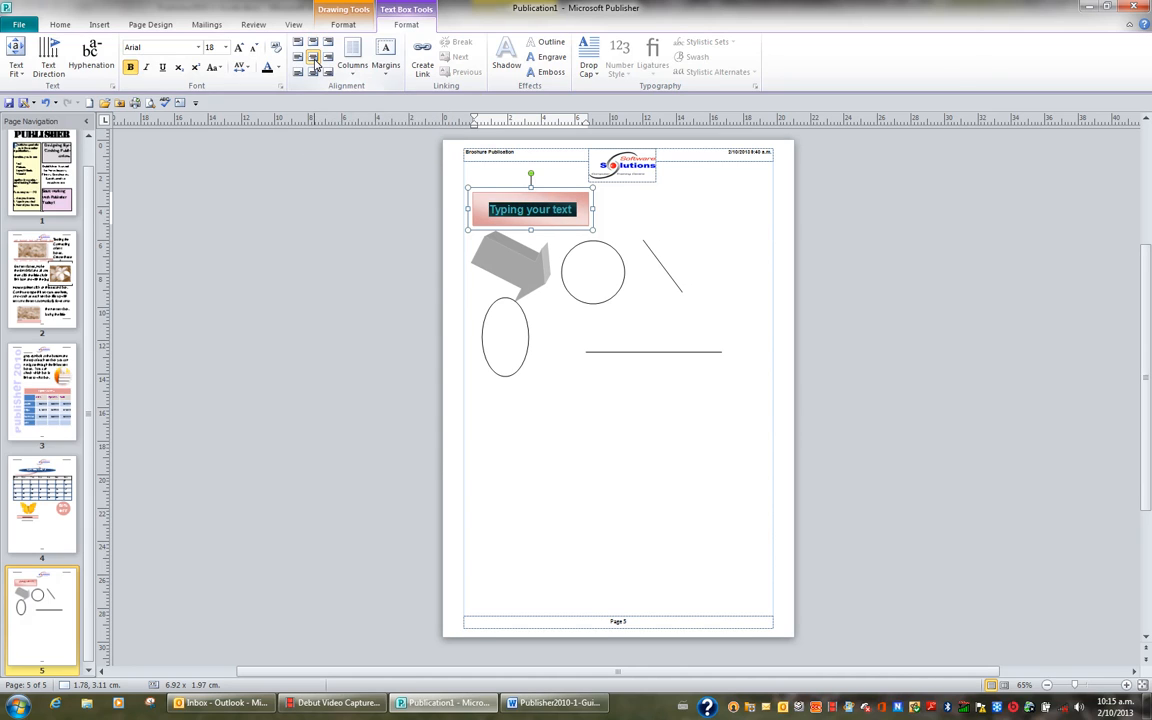
# Step: Try the Shadow, Emboss and Engrave effects on the rectangle's text, ending with the Outline effect applied
pyautogui.click(505, 64)
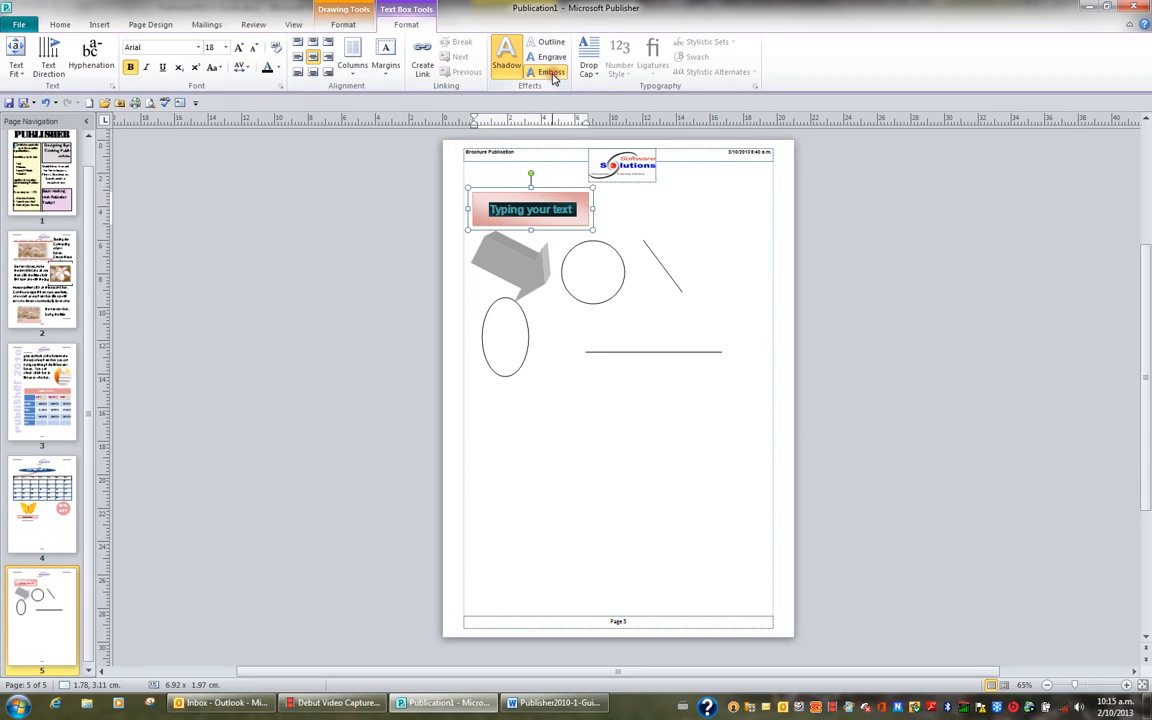
pyautogui.click(549, 72)
pyautogui.click(553, 60)
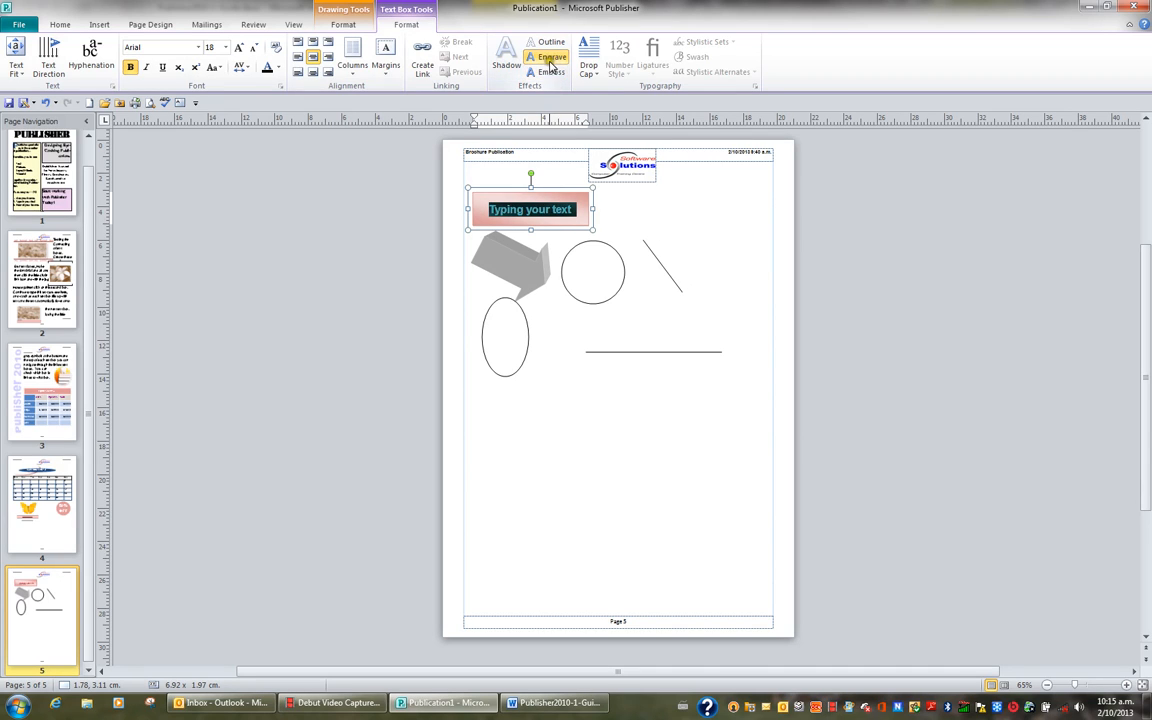
pyautogui.click(550, 44)
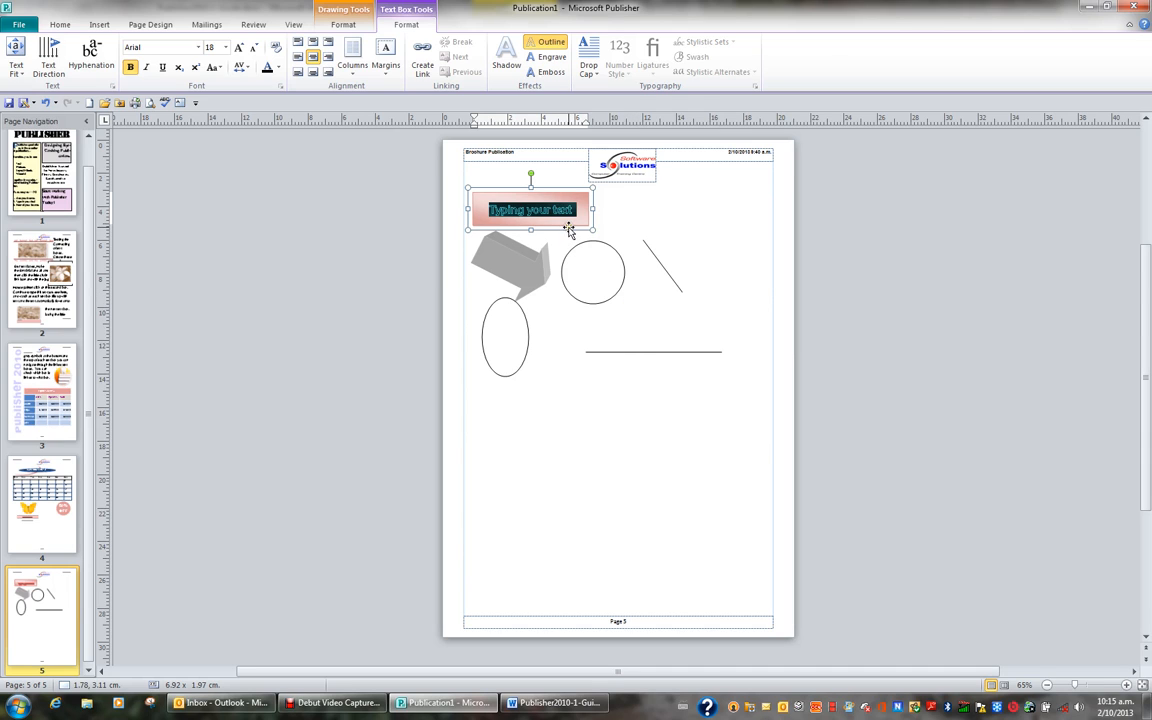
pyautogui.moveTo(752, 430); pyautogui.dragTo(756, 403)
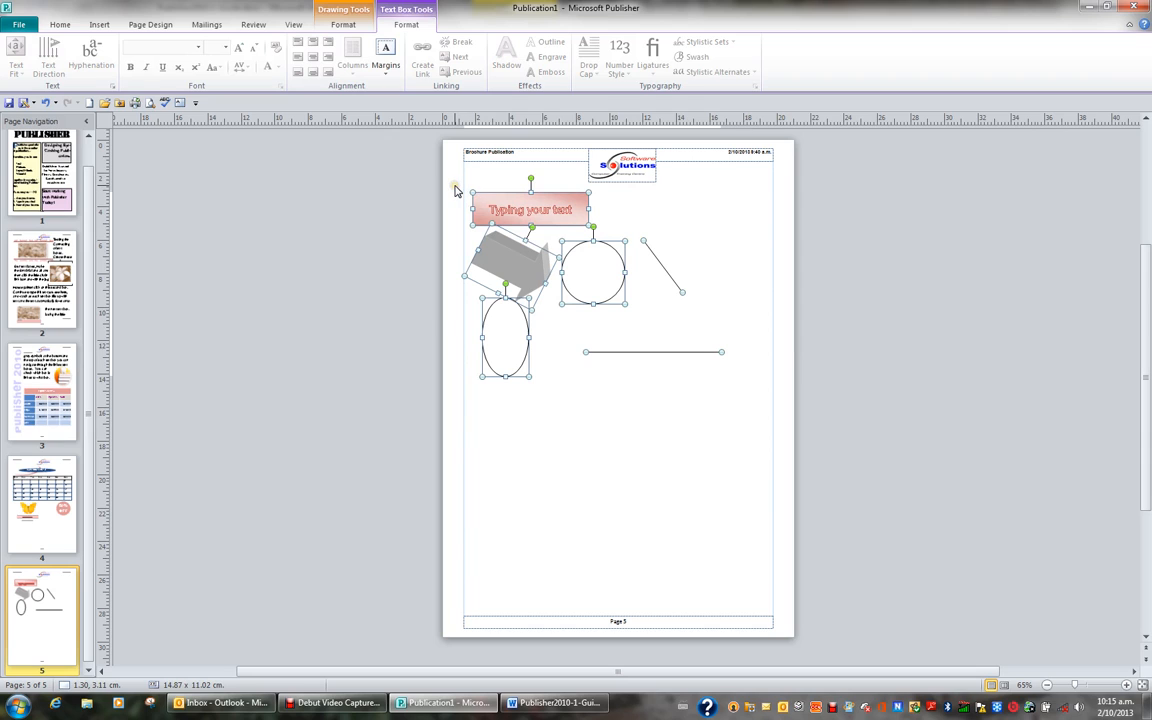
pyautogui.click(669, 238)
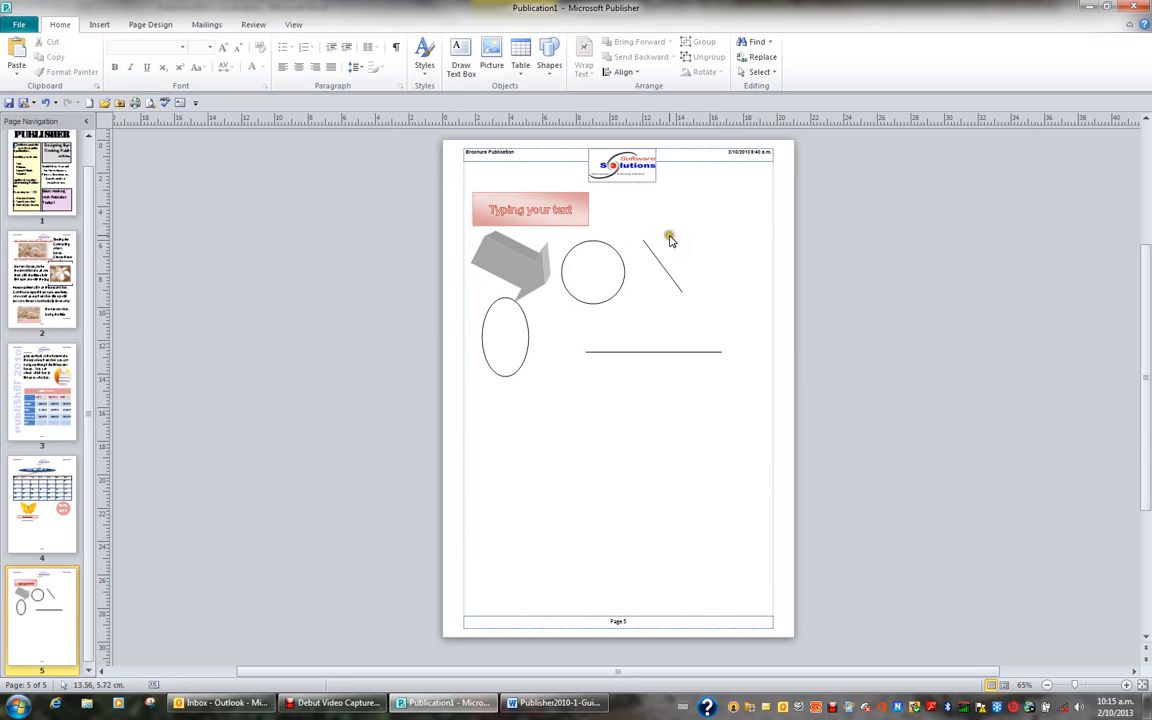
pyautogui.hotkey('ctrl', 'a')
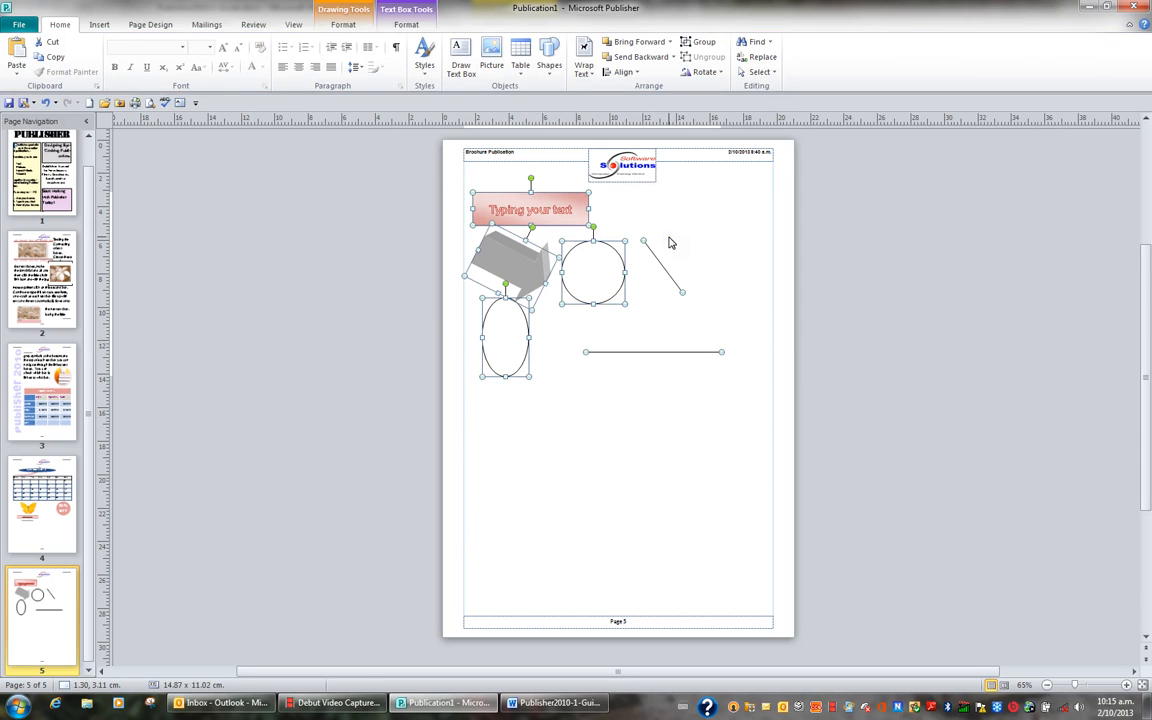
pyautogui.click(702, 393)
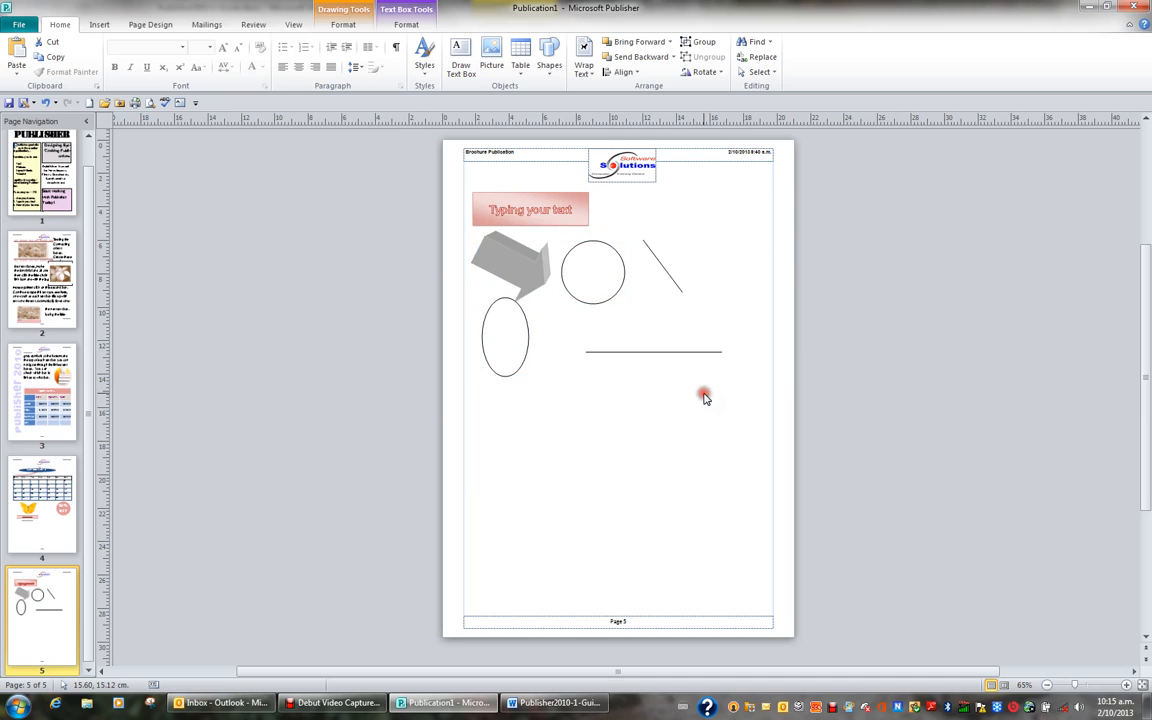
# Step: Select the rectangle, block arrow, circle, oval and both lines together and delete them from page 5
pyautogui.click(545, 210)
pyautogui.keyDown('shift'); pyautogui.click(520, 258); pyautogui.keyUp('shift')
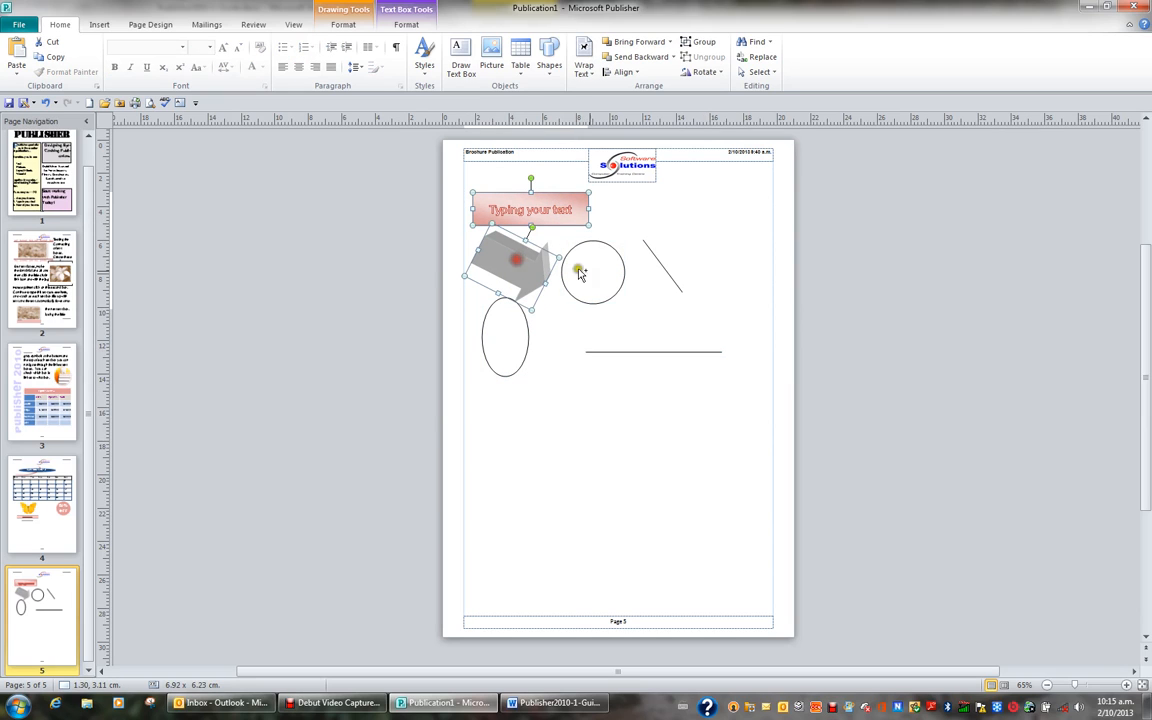
pyautogui.keyDown('shift'); pyautogui.click(608, 275); pyautogui.keyUp('shift')
pyautogui.keyDown('shift'); pyautogui.click(512, 329); pyautogui.keyUp('shift')
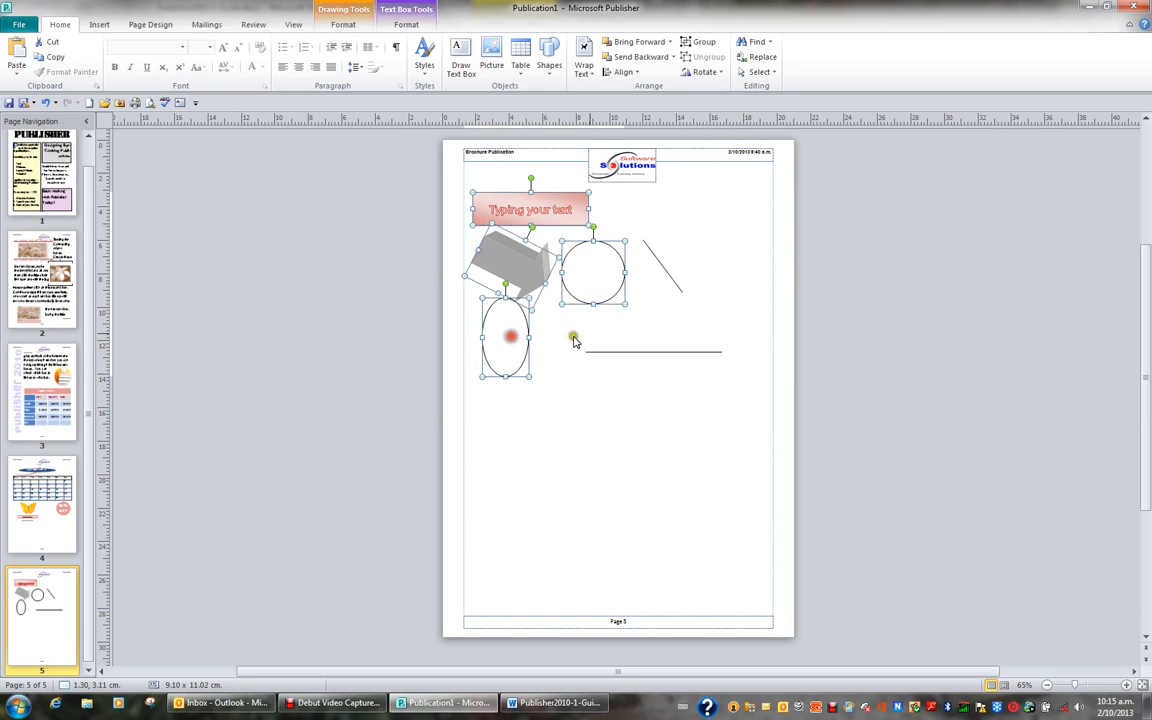
pyautogui.keyDown('shift'); pyautogui.click(679, 289); pyautogui.keyUp('shift')
pyautogui.keyDown('shift'); pyautogui.click(676, 350); pyautogui.keyUp('shift')
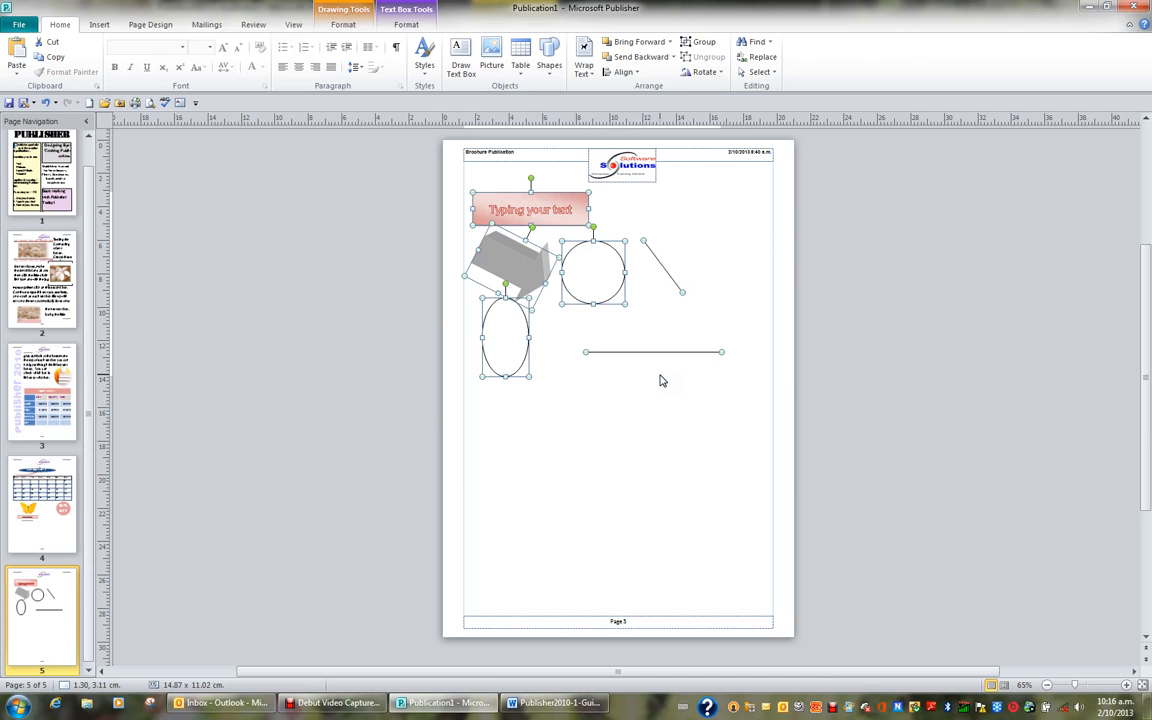
pyautogui.press('Delete')
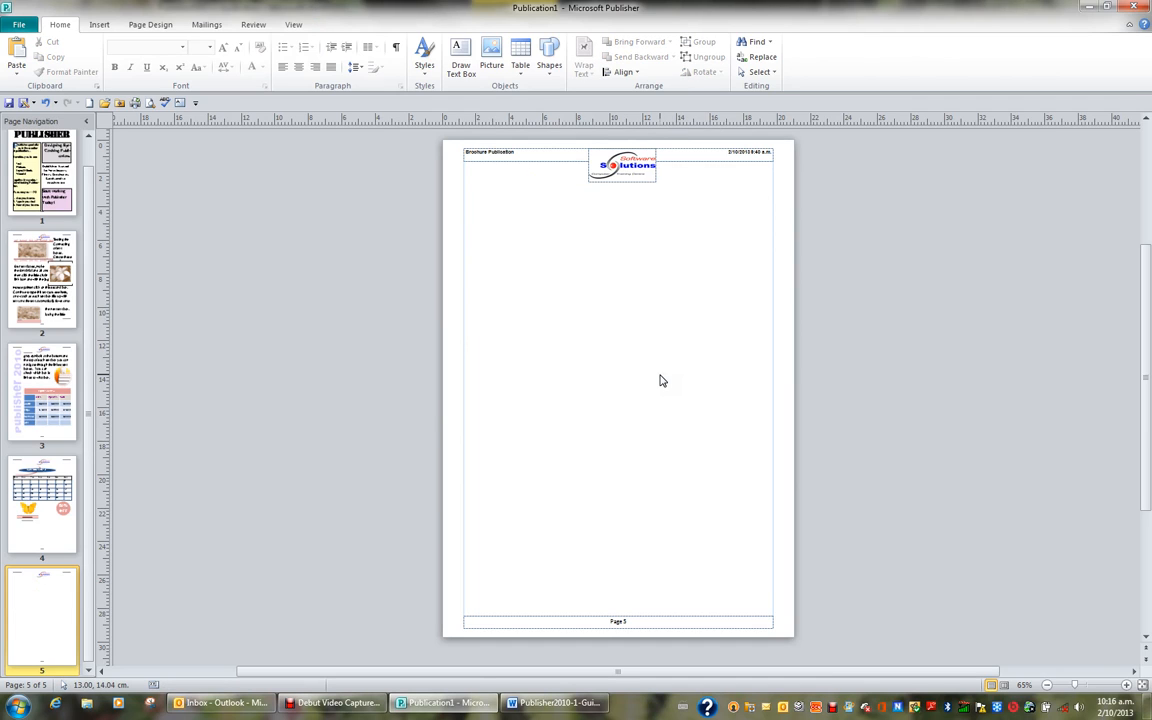
# Step: Draw a Flowchart Terminator shape about 5.8 cm wide by 1.4 cm high just below the logo
pyautogui.click(326, 119)
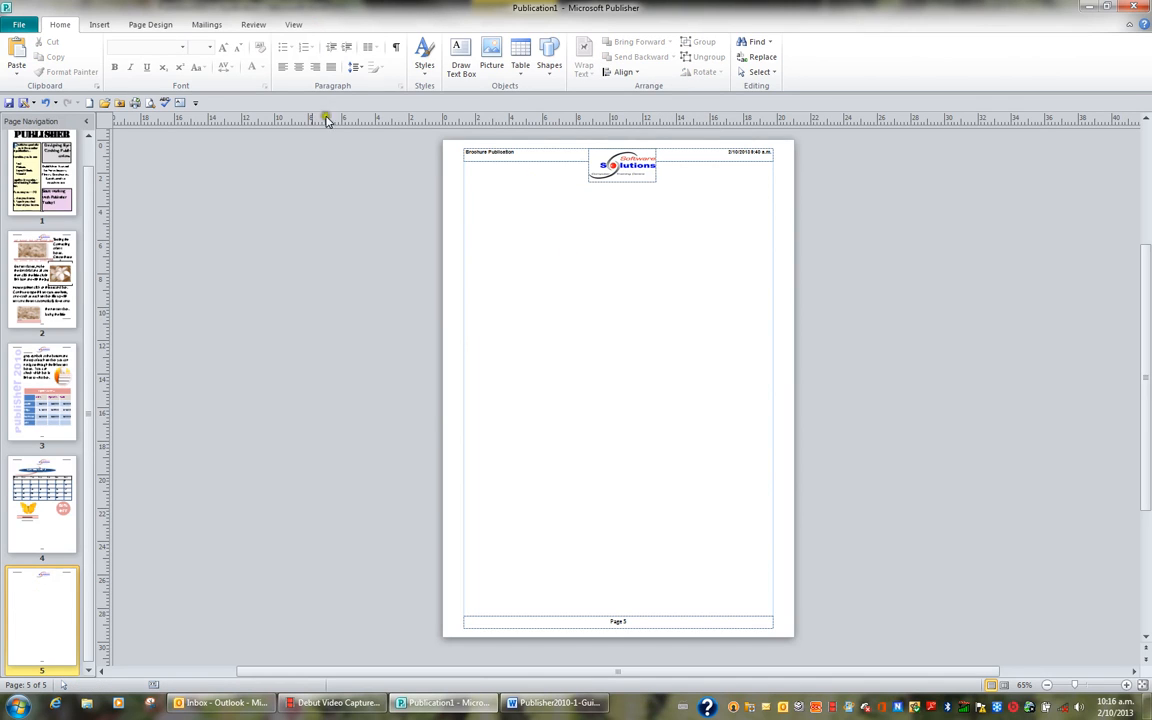
pyautogui.click(99, 24)
pyautogui.click(176, 70)
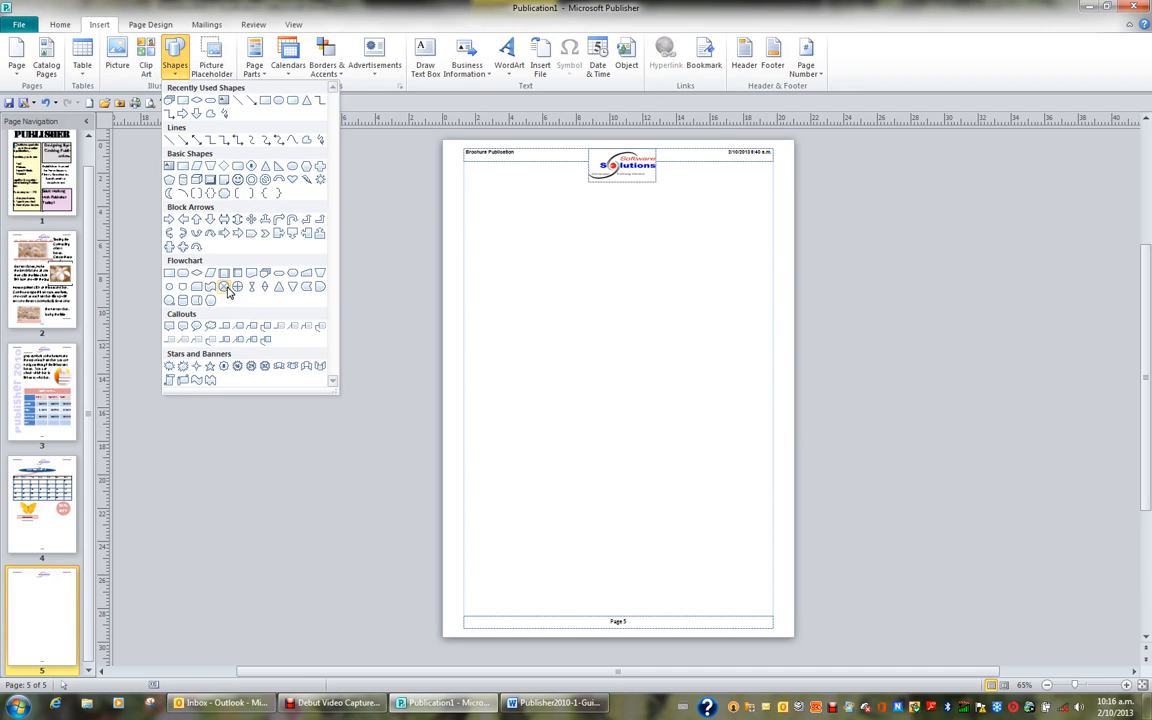
pyautogui.click(280, 274)
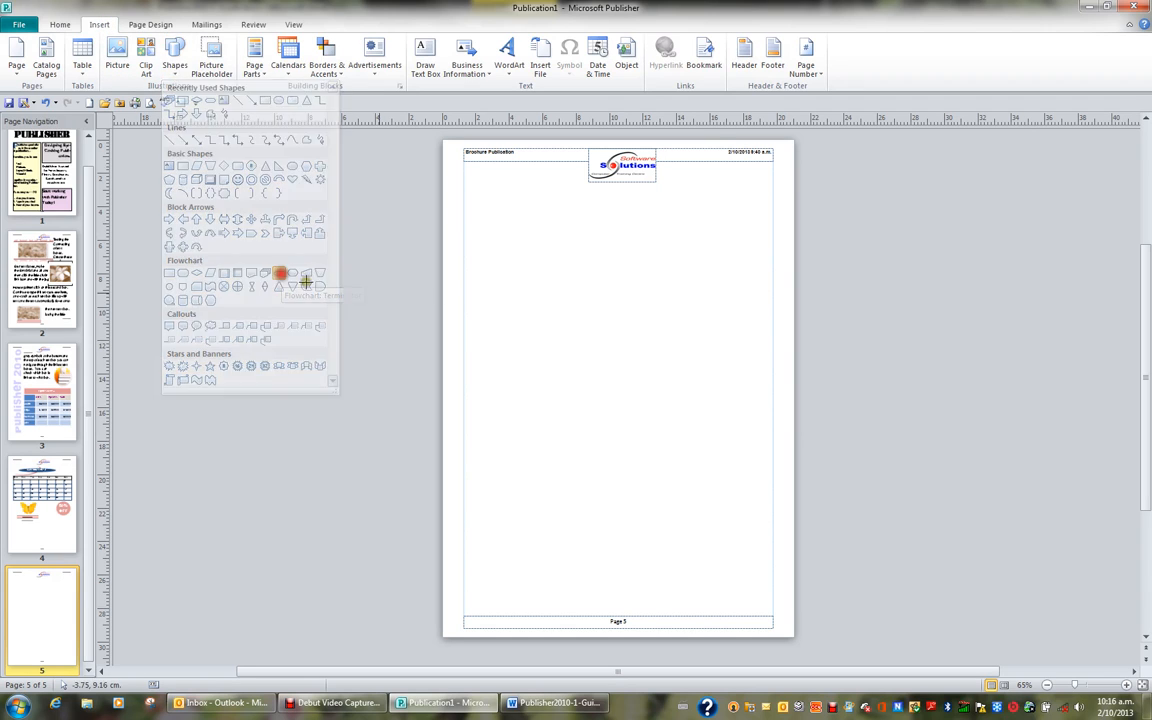
pyautogui.moveTo(572, 198); pyautogui.dragTo(667, 221)
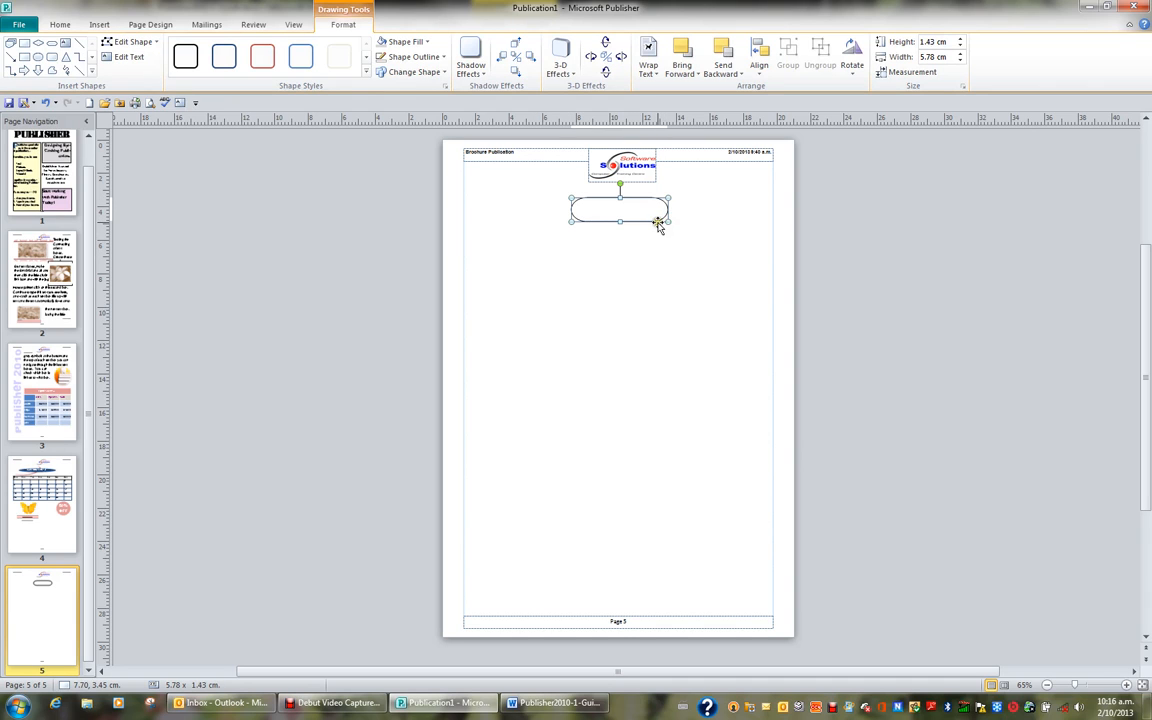
# Step: Draw a flowchart decision diamond about 4.6 cm wide by 4.1 cm high and center it beneath the terminator shape
pyautogui.click(92, 75)
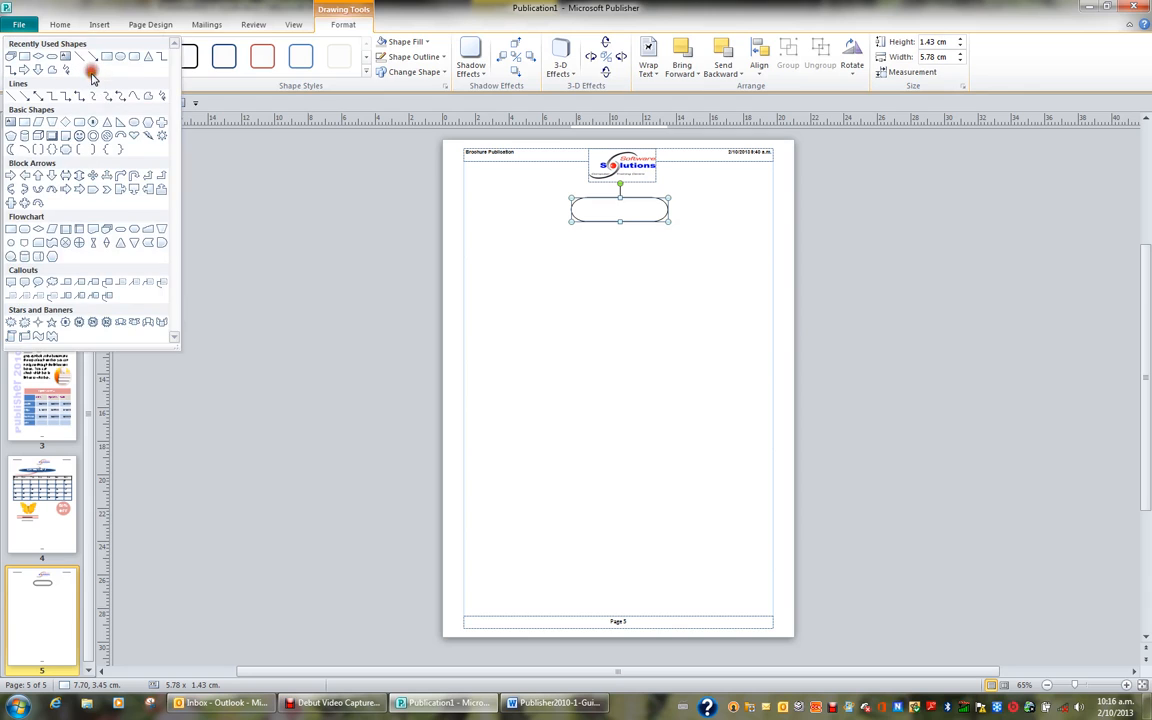
pyautogui.click(40, 230)
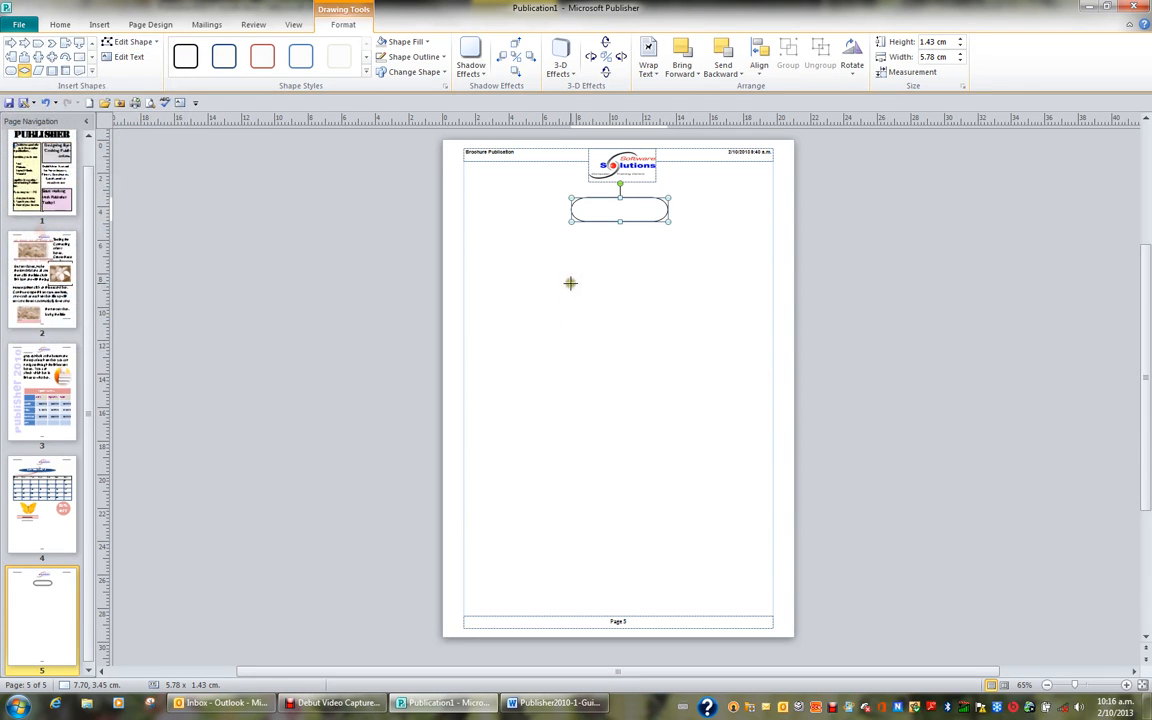
pyautogui.moveTo(589, 238); pyautogui.dragTo(667, 305)
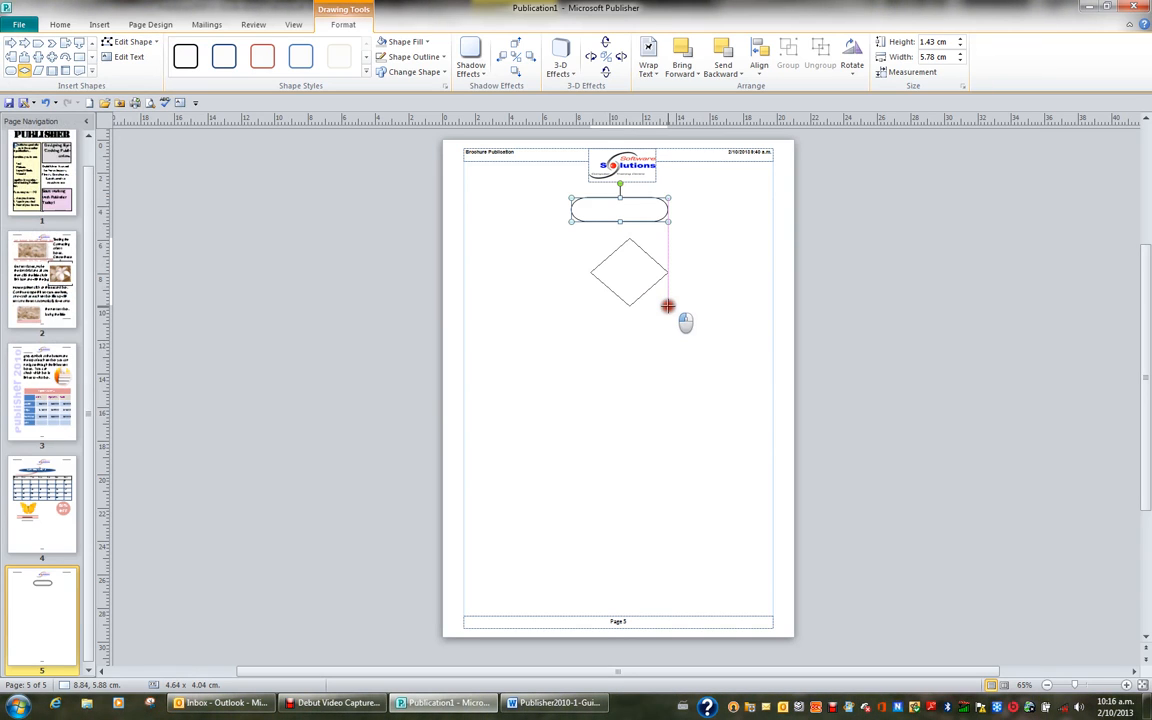
pyautogui.moveTo(668, 306)
pyautogui.mouseDown()
pyautogui.moveTo(625, 275)
pyautogui.moveTo(571, 266)
pyautogui.moveTo(606, 278)
pyautogui.moveTo(624, 268)
pyautogui.moveTo(599, 278)
pyautogui.moveTo(617, 286)
pyautogui.mouseUp()
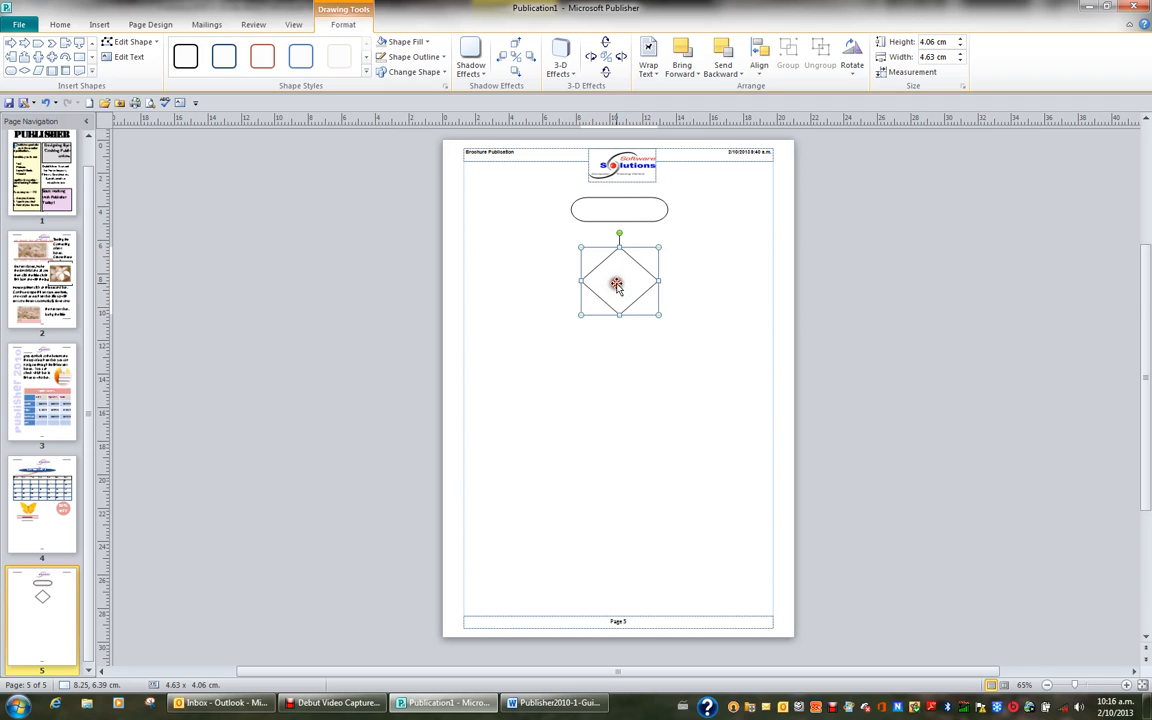
# Step: Draw a flowchart multidocument shape about 4.3 cm wide by 3.5 cm high below the diamond
pyautogui.click(91, 70)
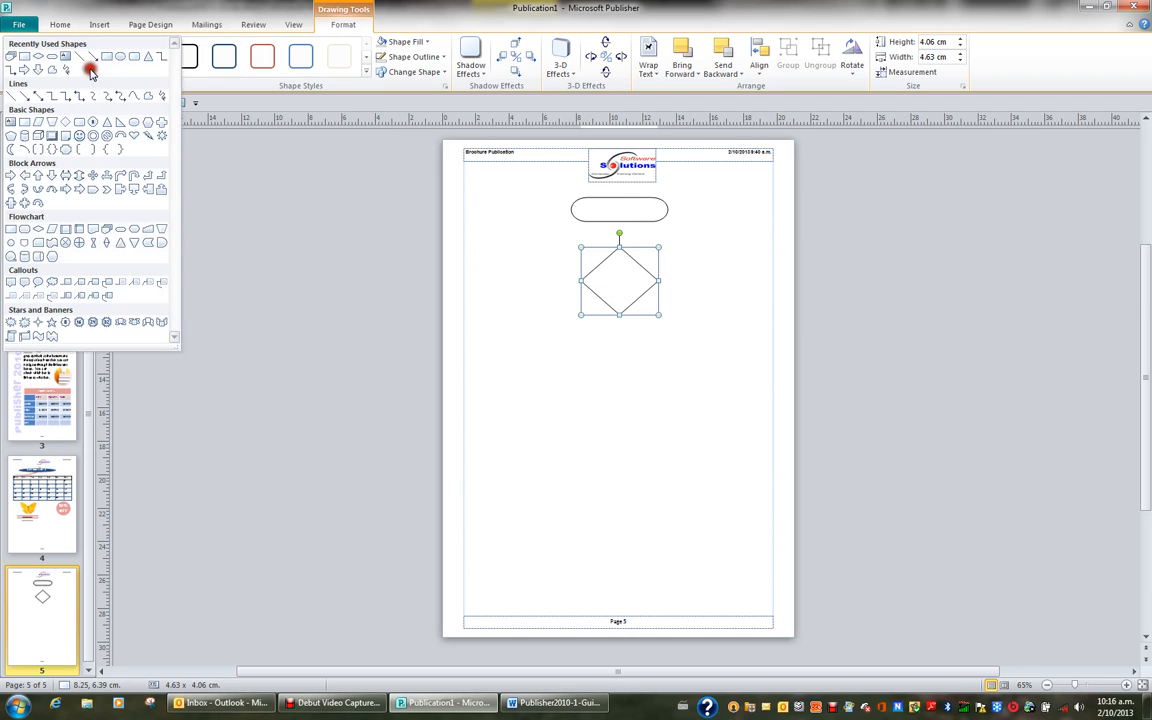
pyautogui.click(107, 231)
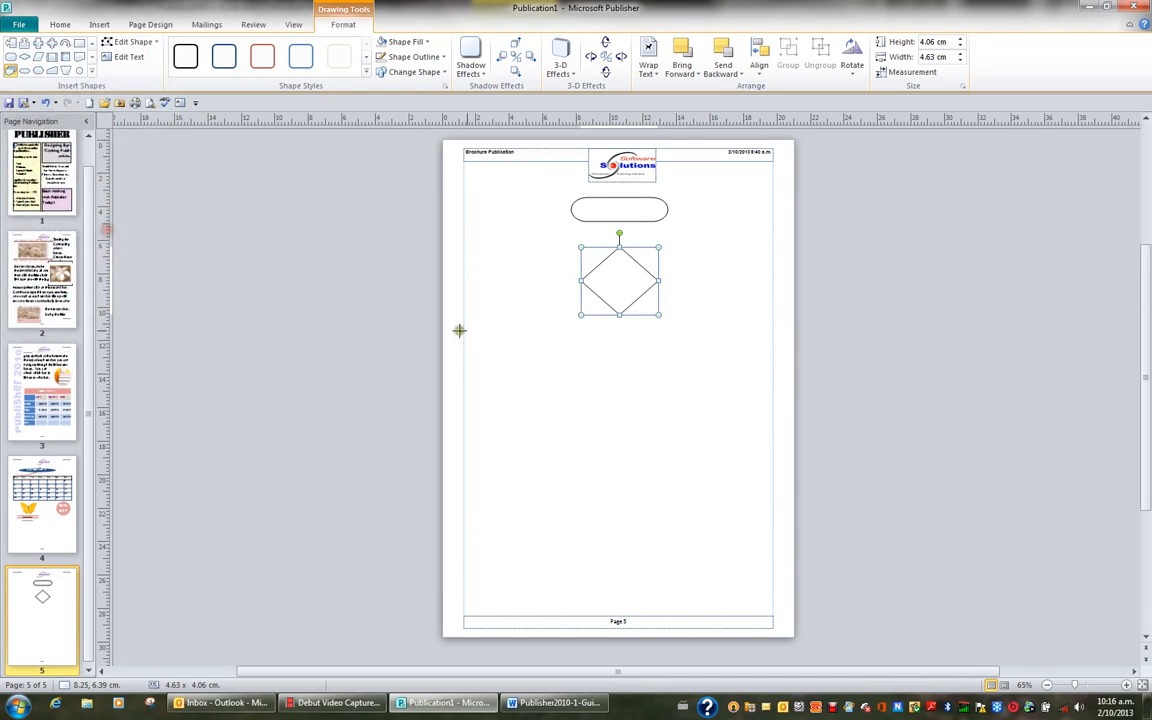
pyautogui.moveTo(588, 340); pyautogui.dragTo(658, 394)
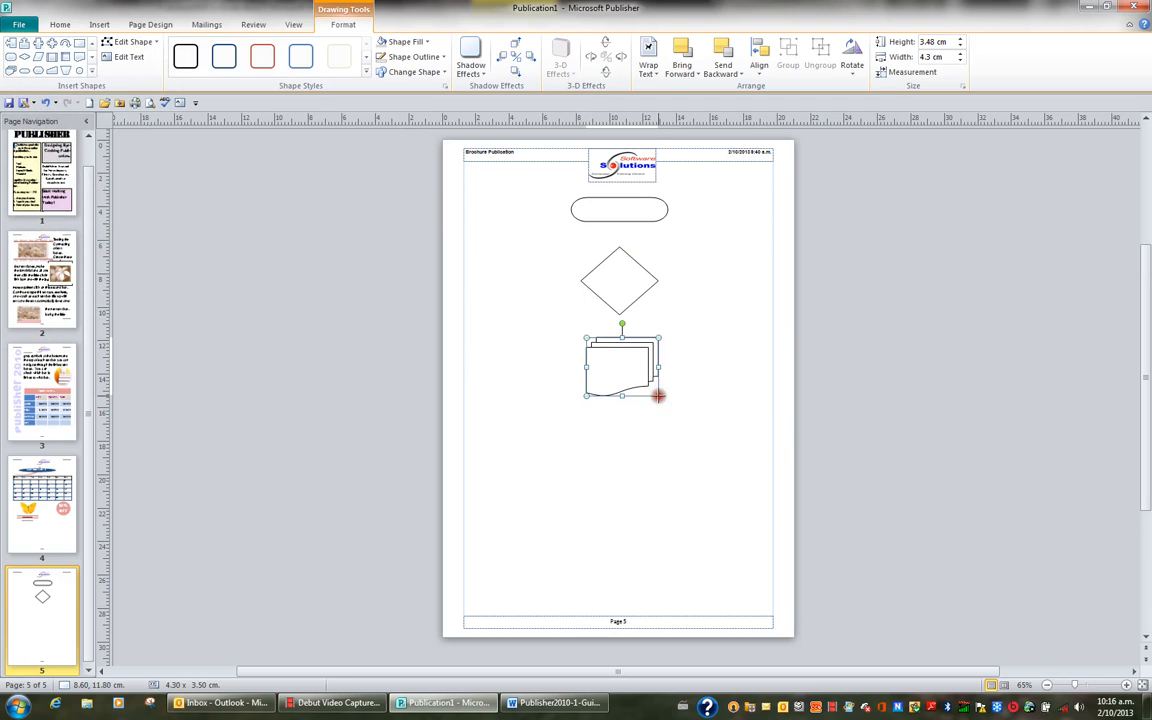
# Step: Enlarge the multidocument shape to about 4.6 by 3.9 cm and draw a flowchart decision diamond about 4.1 by 4.4 cm beneath it
pyautogui.moveTo(585, 395); pyautogui.dragTo(582, 401)
pyautogui.moveTo(658, 400); pyautogui.dragTo(658, 401)
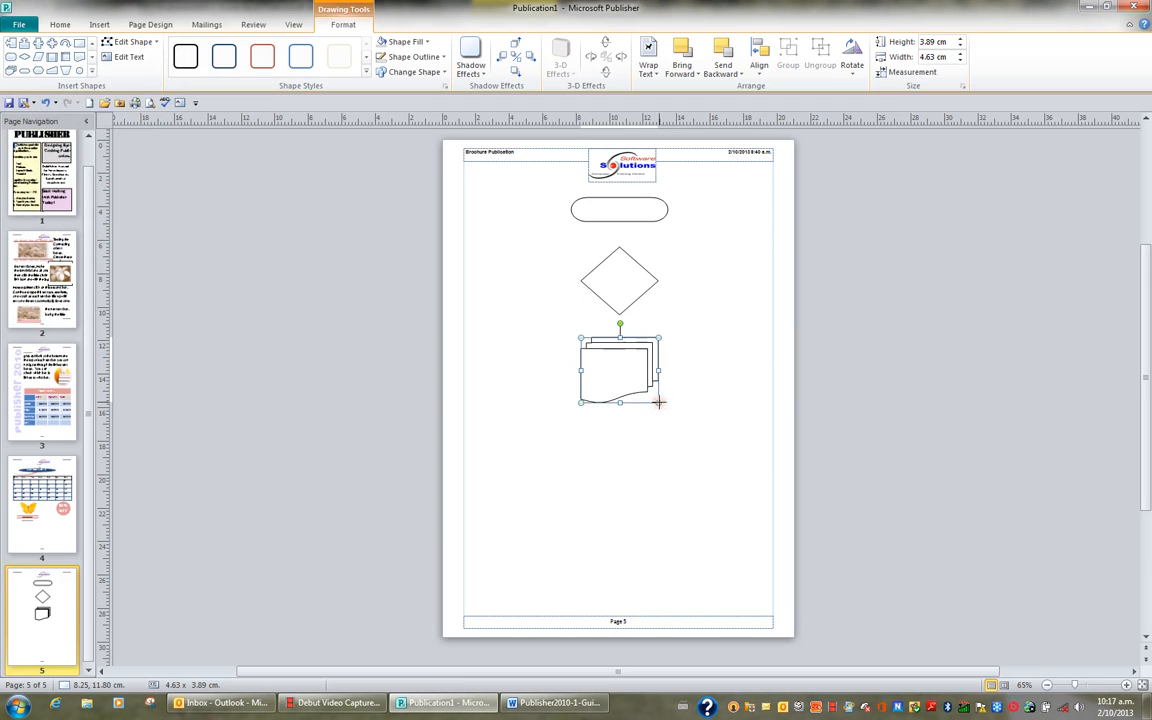
pyautogui.click(92, 70)
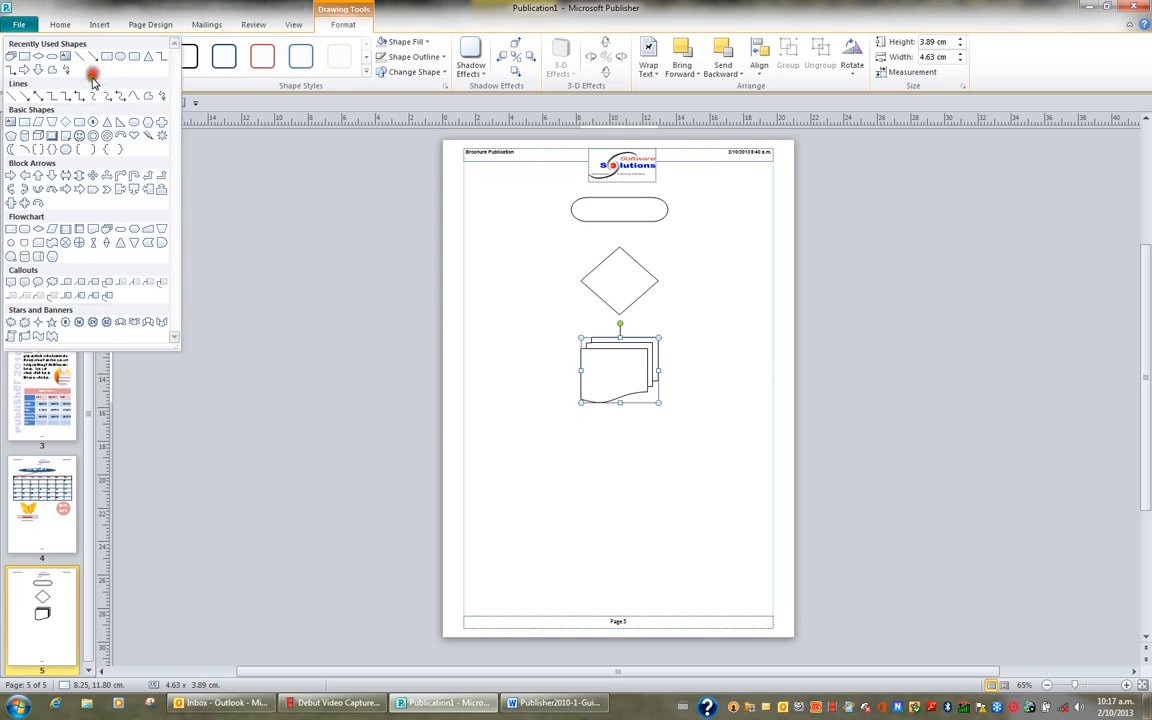
pyautogui.click(38, 228)
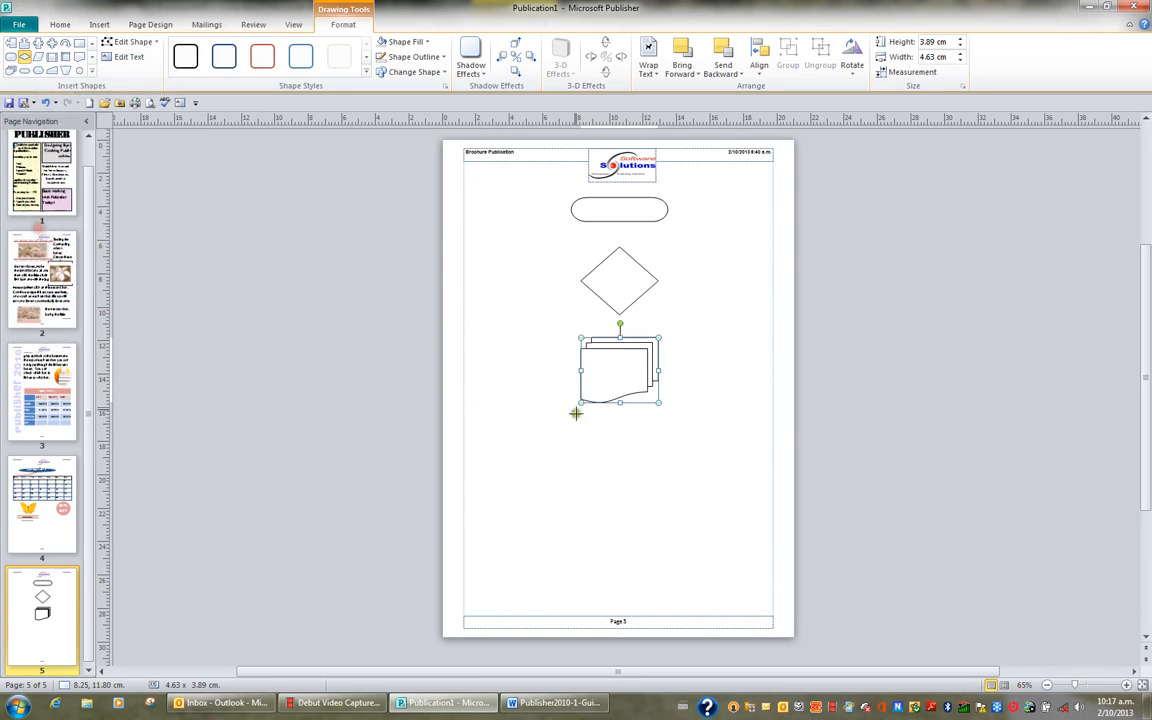
pyautogui.moveTo(605, 416)
pyautogui.mouseDown()
pyautogui.moveTo(675, 489)
pyautogui.moveTo(622, 460)
pyautogui.mouseUp()
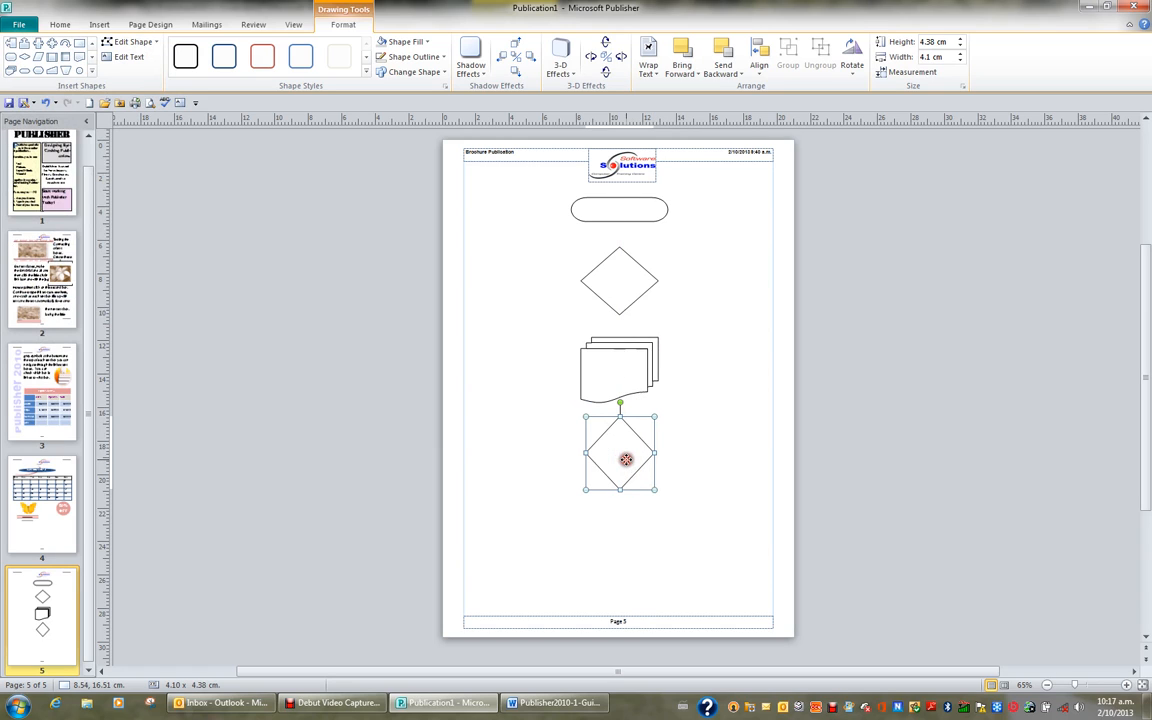
# Step: Draw a flowchart process rectangle about 4.75 by 2.4 cm below and left of the lower diamond, and place a copy level with it on the right
pyautogui.click(92, 72)
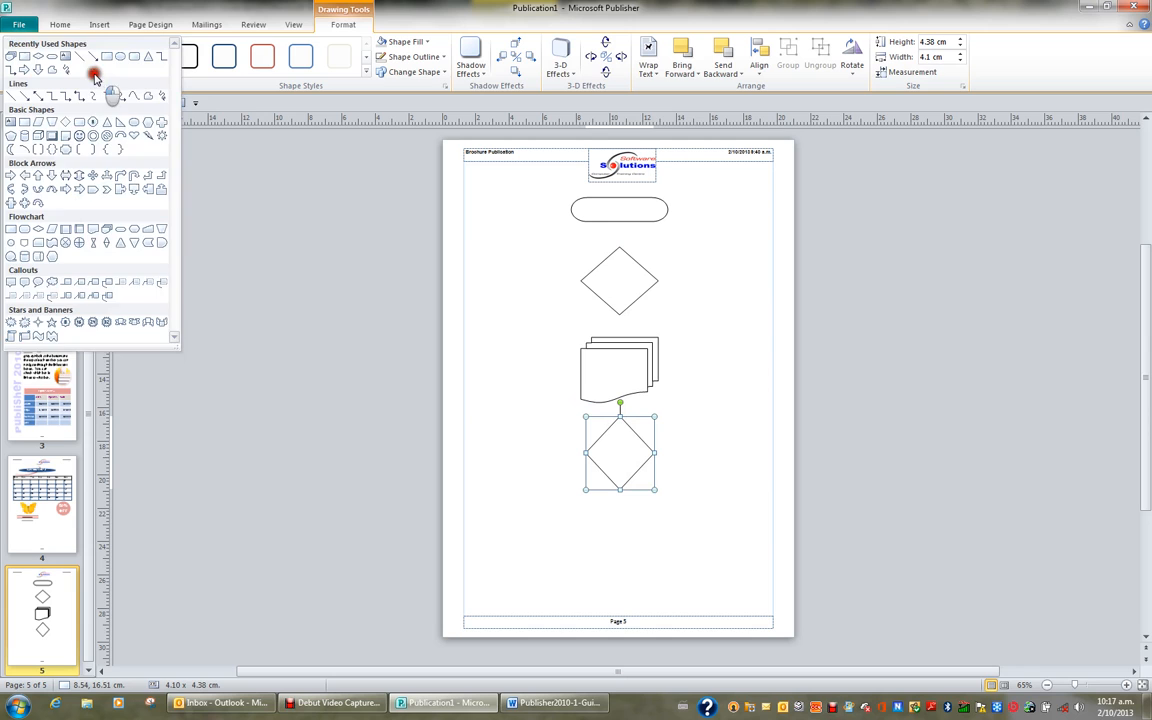
pyautogui.click(10, 229)
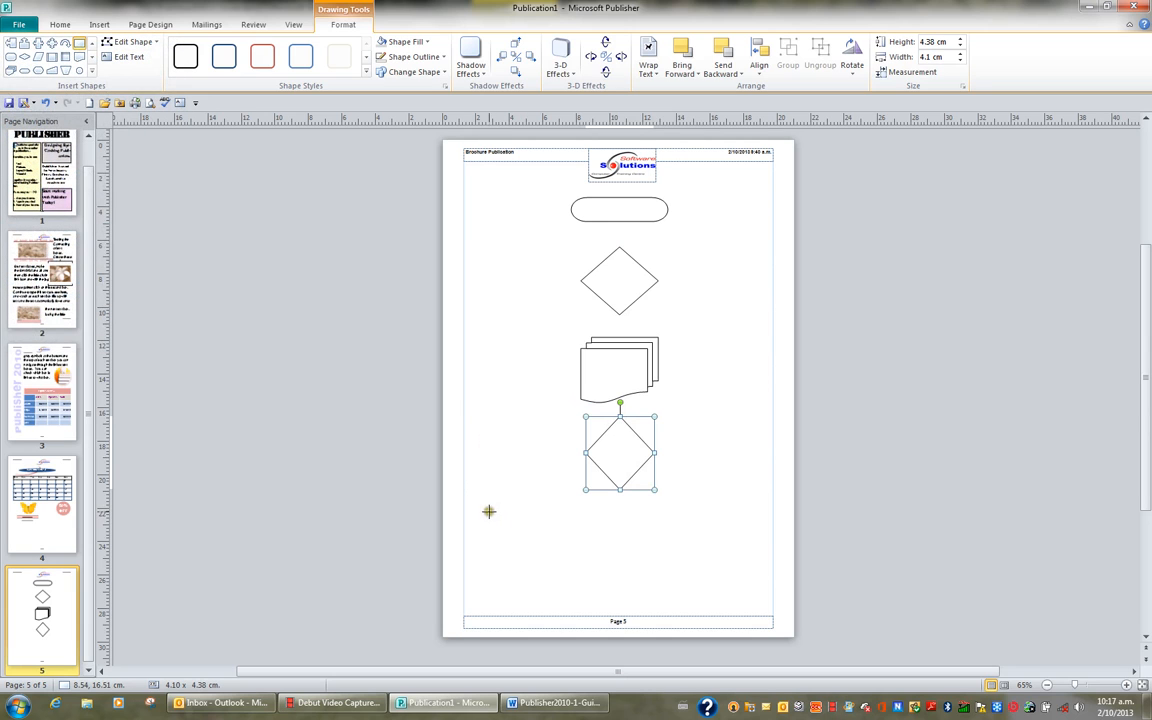
pyautogui.moveTo(488, 511)
pyautogui.mouseDown()
pyautogui.moveTo(500, 533)
pyautogui.moveTo(569, 551)
pyautogui.mouseUp()
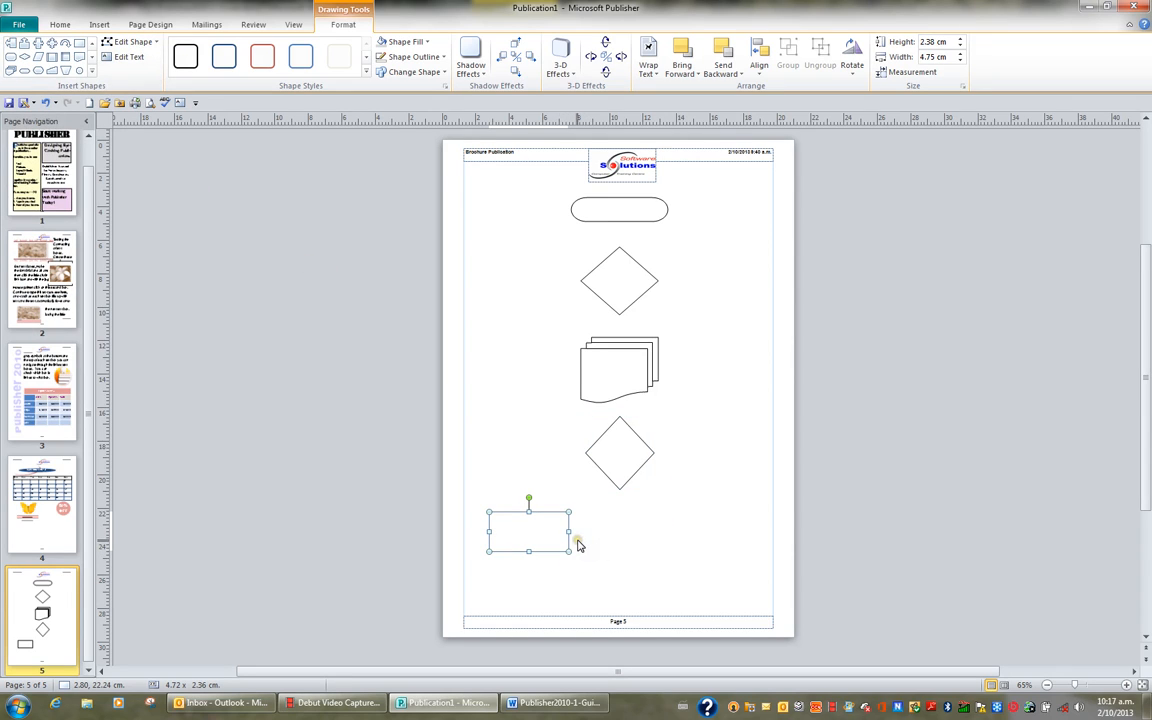
pyautogui.moveTo(577, 545); pyautogui.dragTo(726, 513)
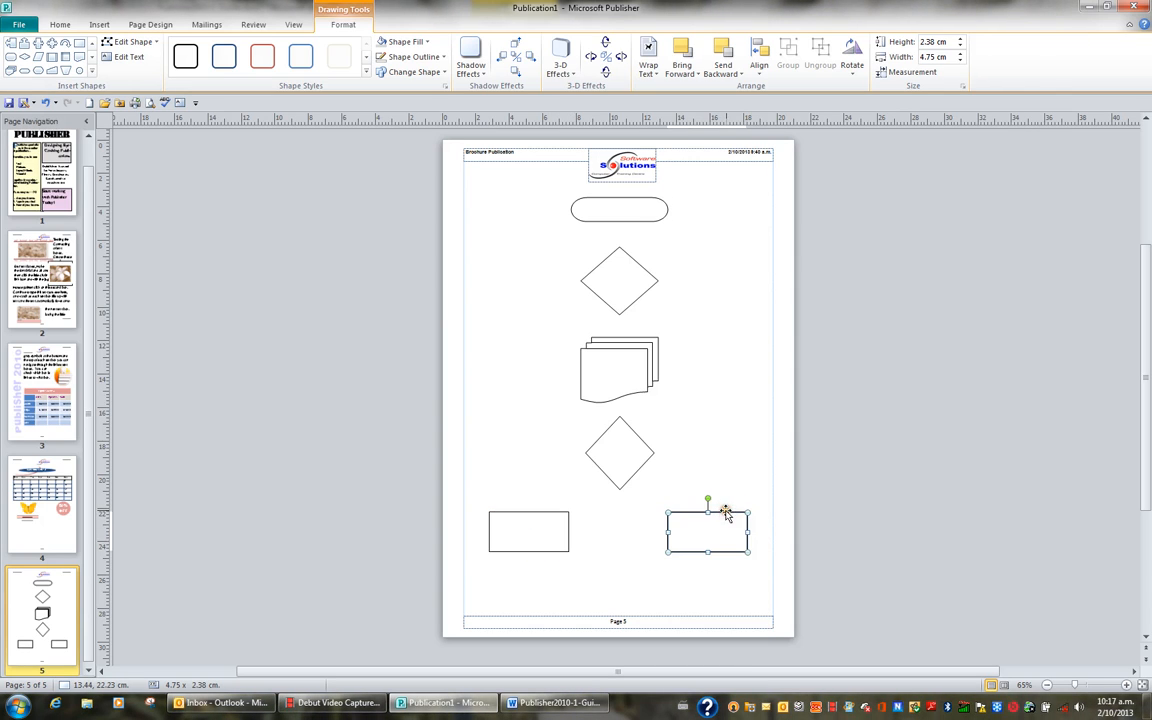
# Step: Draw a flowchart terminator shape about 4.3 cm wide by 2 cm high just above the footer, centred between the two rectangles
pyautogui.click(92, 73)
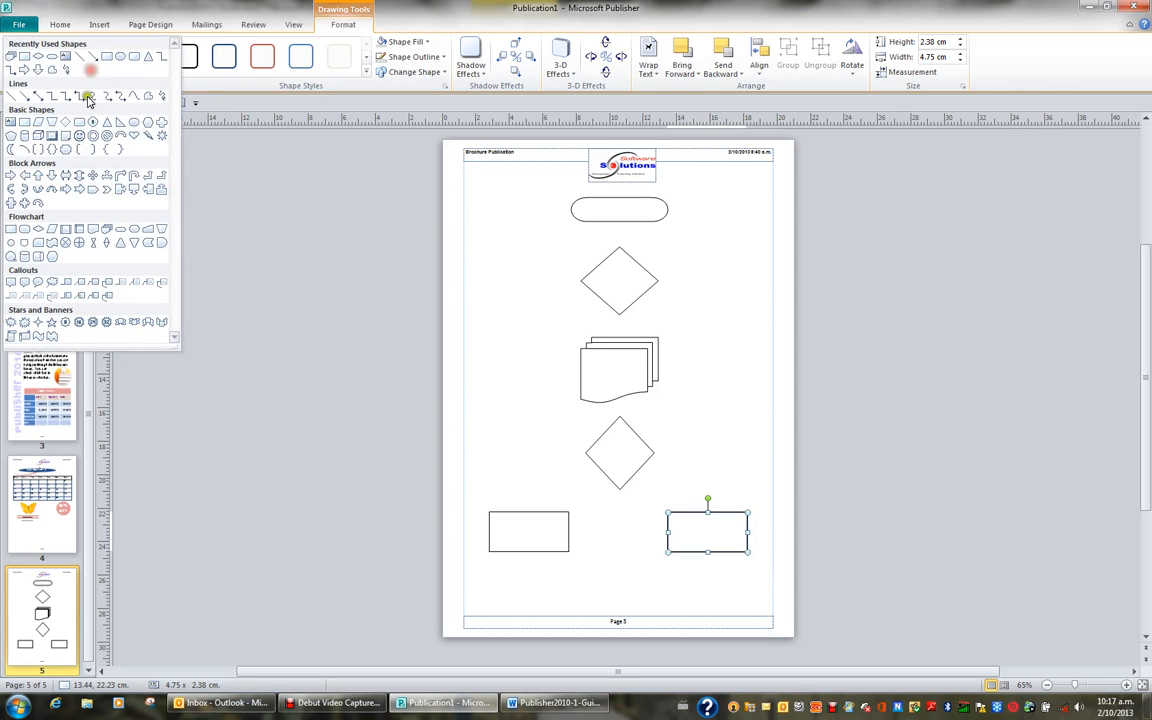
pyautogui.click(118, 229)
pyautogui.moveTo(587, 573); pyautogui.dragTo(657, 606)
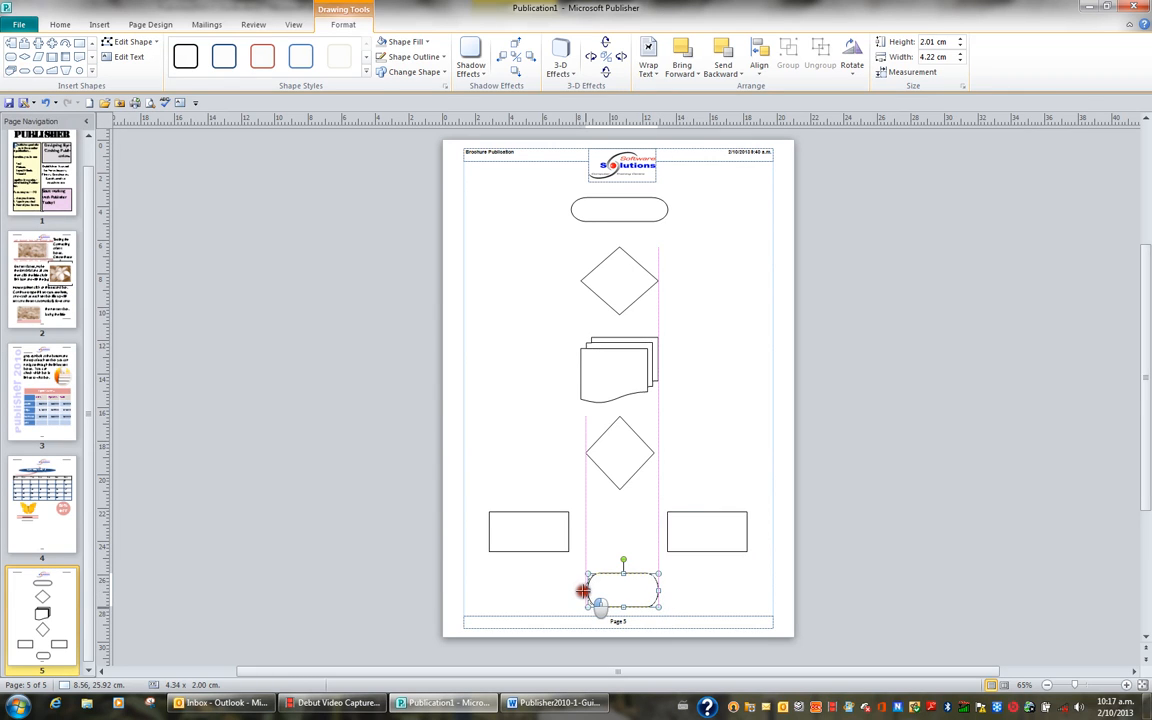
pyautogui.click(727, 588)
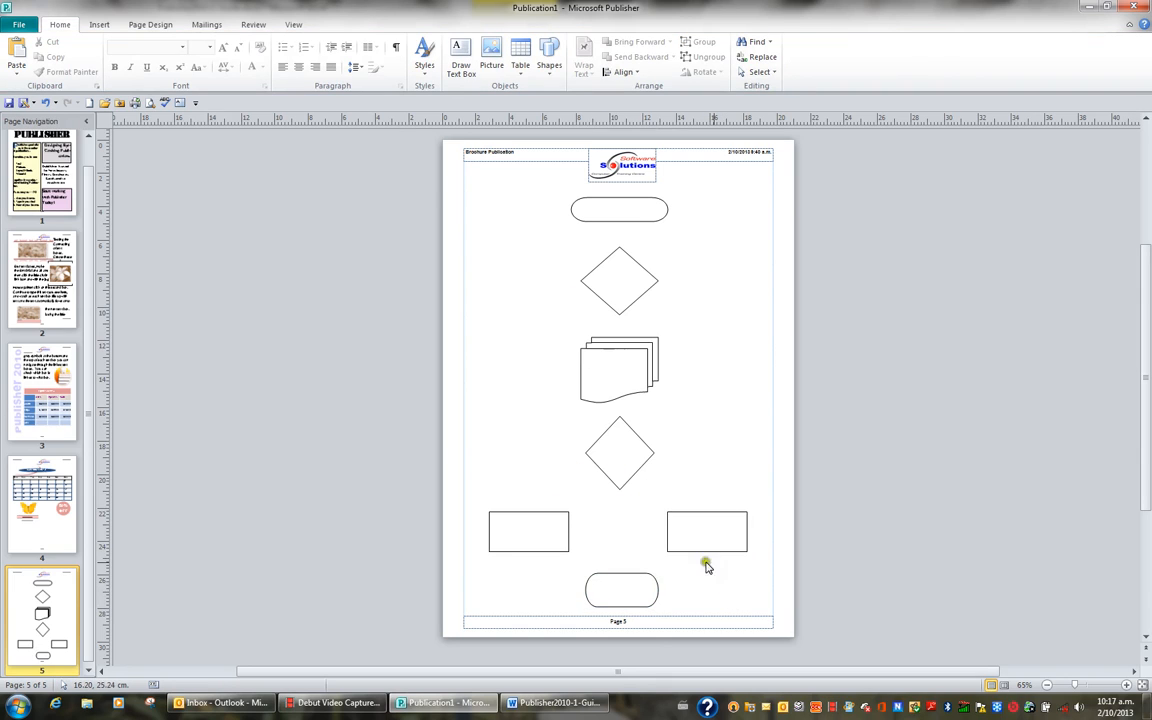
# Step: Connect the top terminator, upper diamond, multidocument shape and lower diamond in sequence with straight downward arrows
pyautogui.click(99, 24)
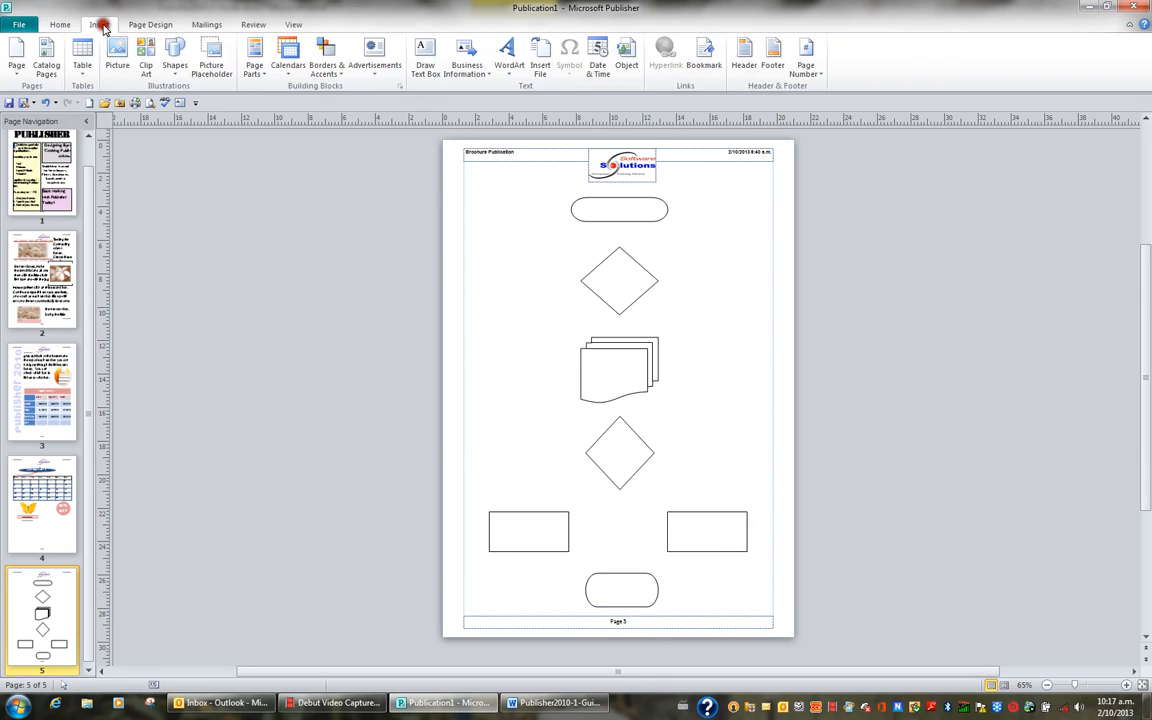
pyautogui.click(175, 66)
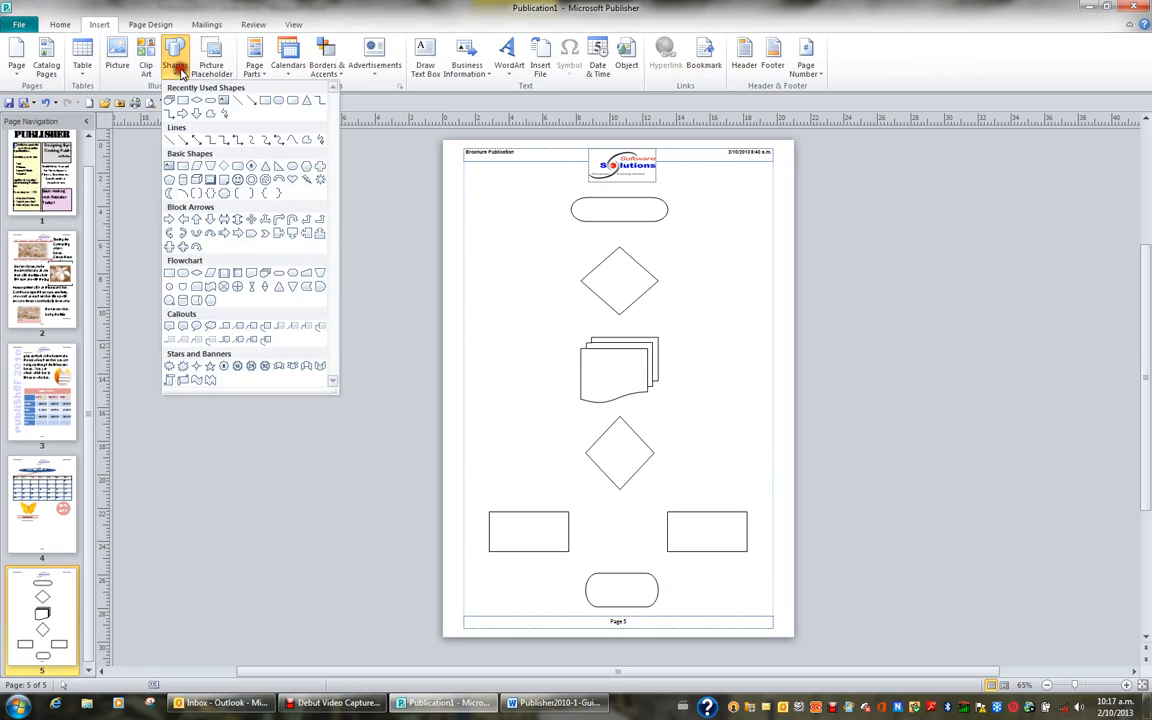
pyautogui.click(183, 143)
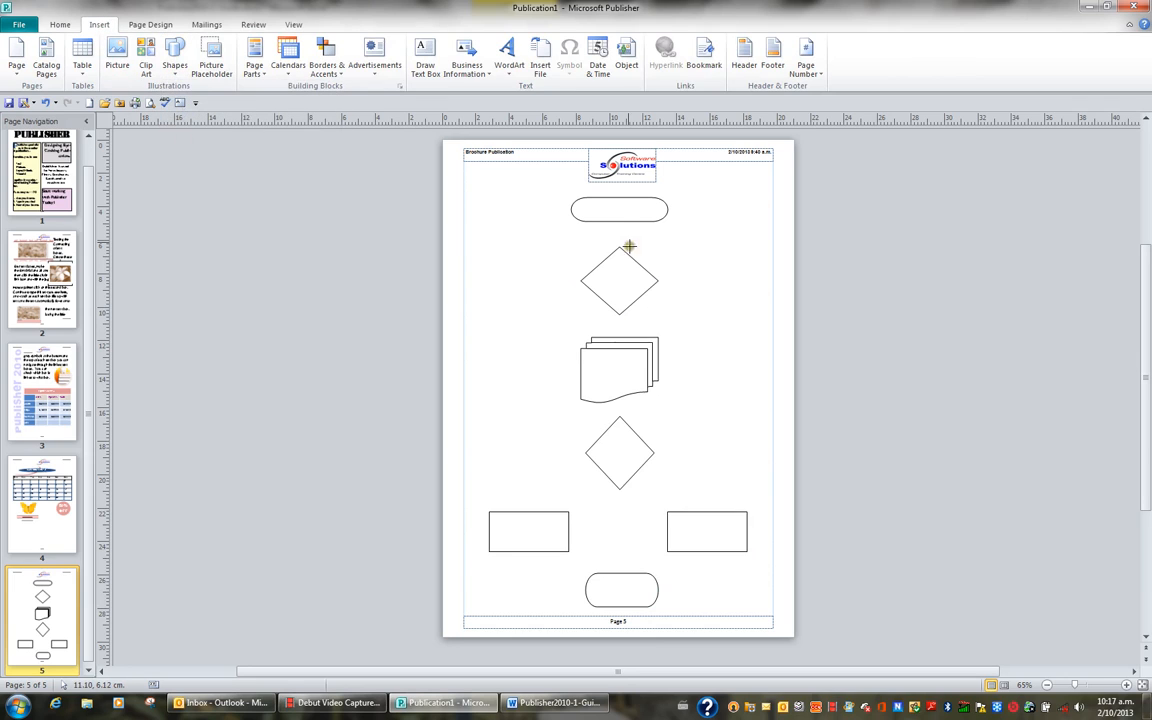
pyautogui.moveTo(618, 220); pyautogui.dragTo(619, 247)
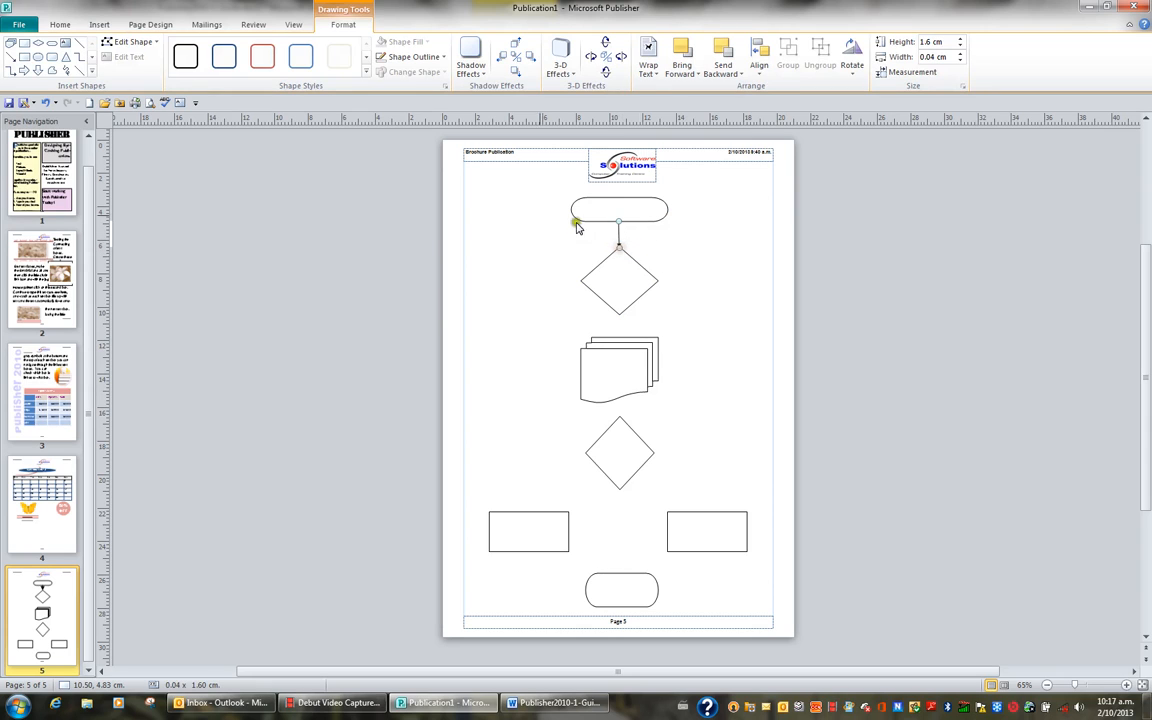
pyautogui.click(10, 57)
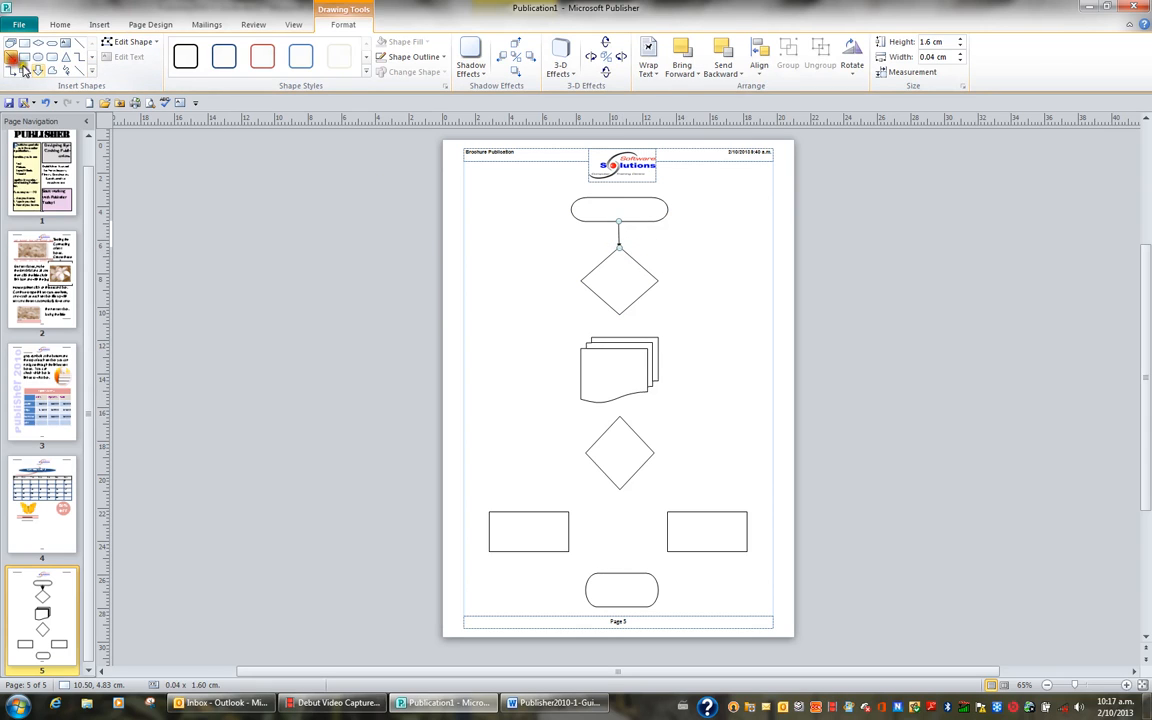
pyautogui.moveTo(620, 313); pyautogui.dragTo(620, 337)
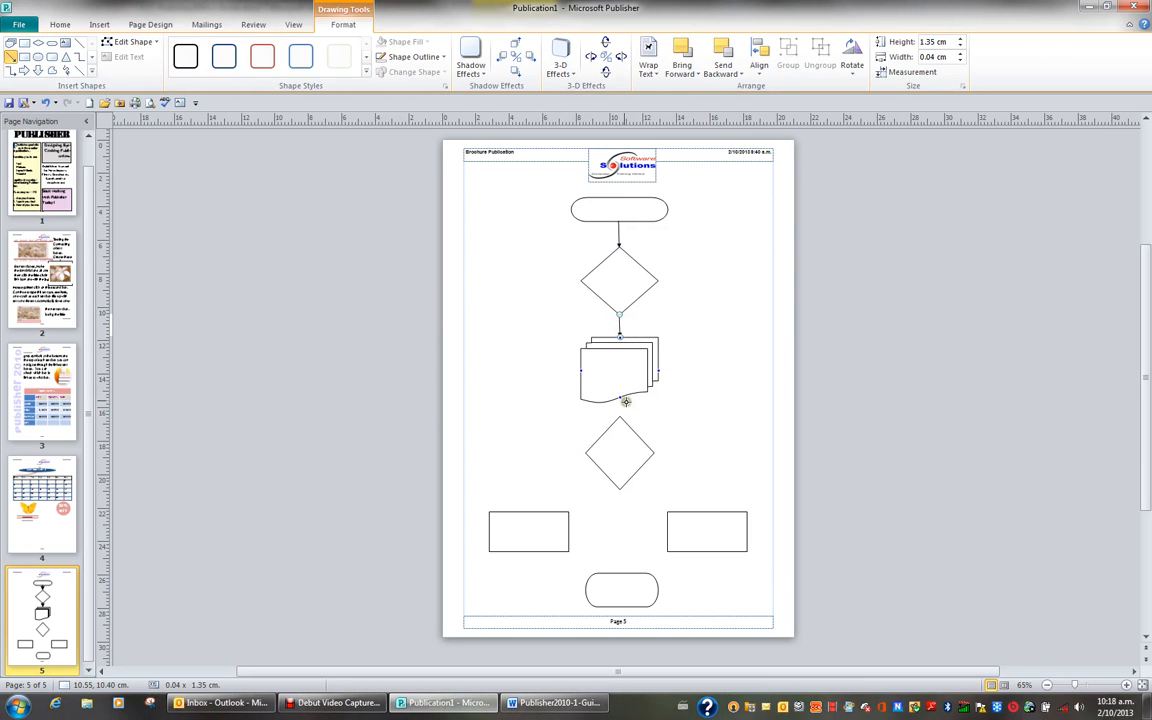
pyautogui.moveTo(619, 398); pyautogui.dragTo(619, 415)
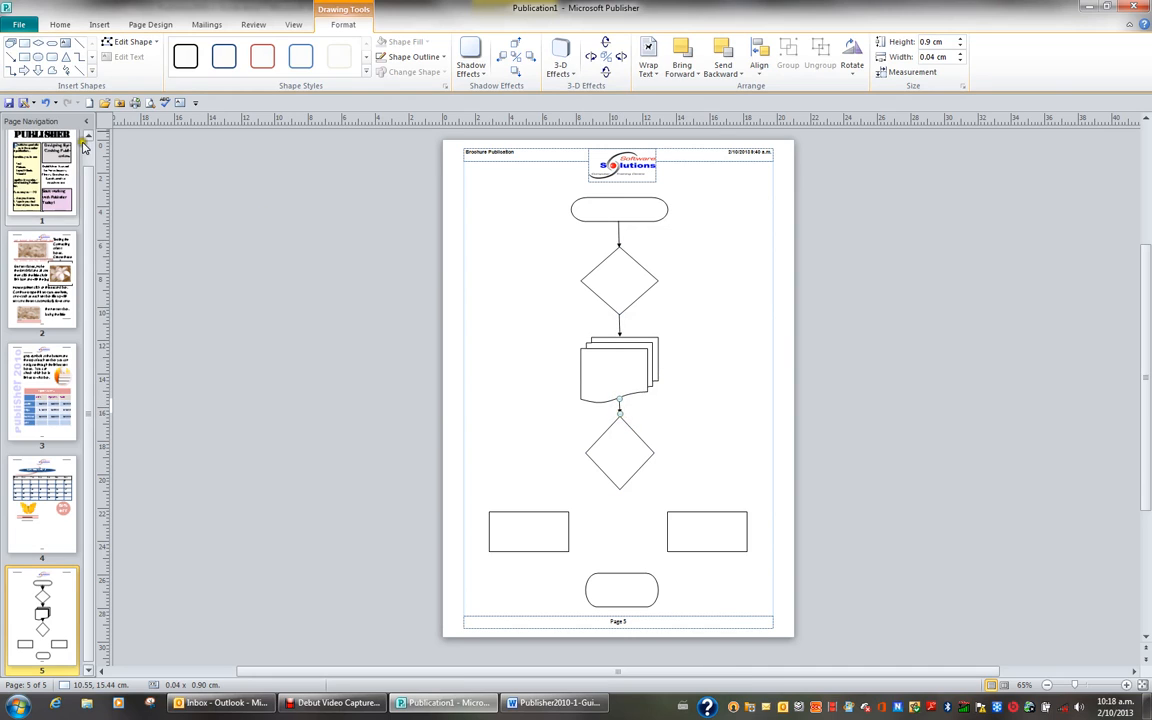
# Step: Connect the lower diamond's right and left corners to the tops of the two process rectangles with elbow arrow connectors
pyautogui.click(11, 70)
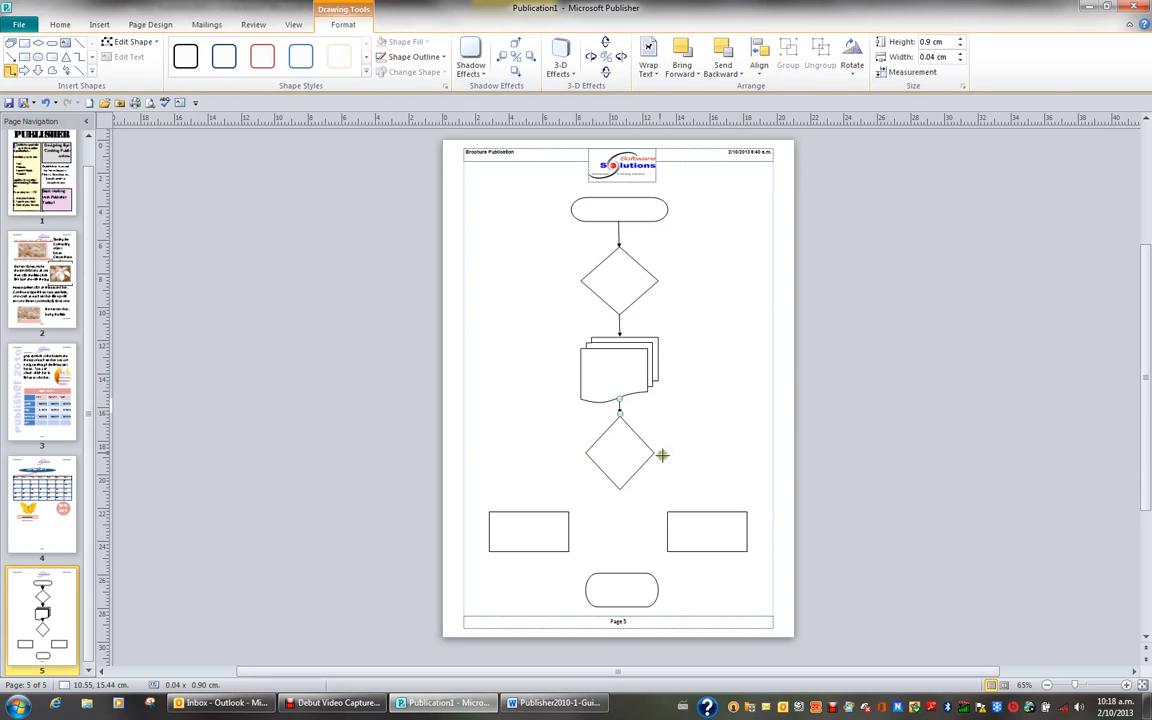
pyautogui.moveTo(655, 454); pyautogui.dragTo(707, 509)
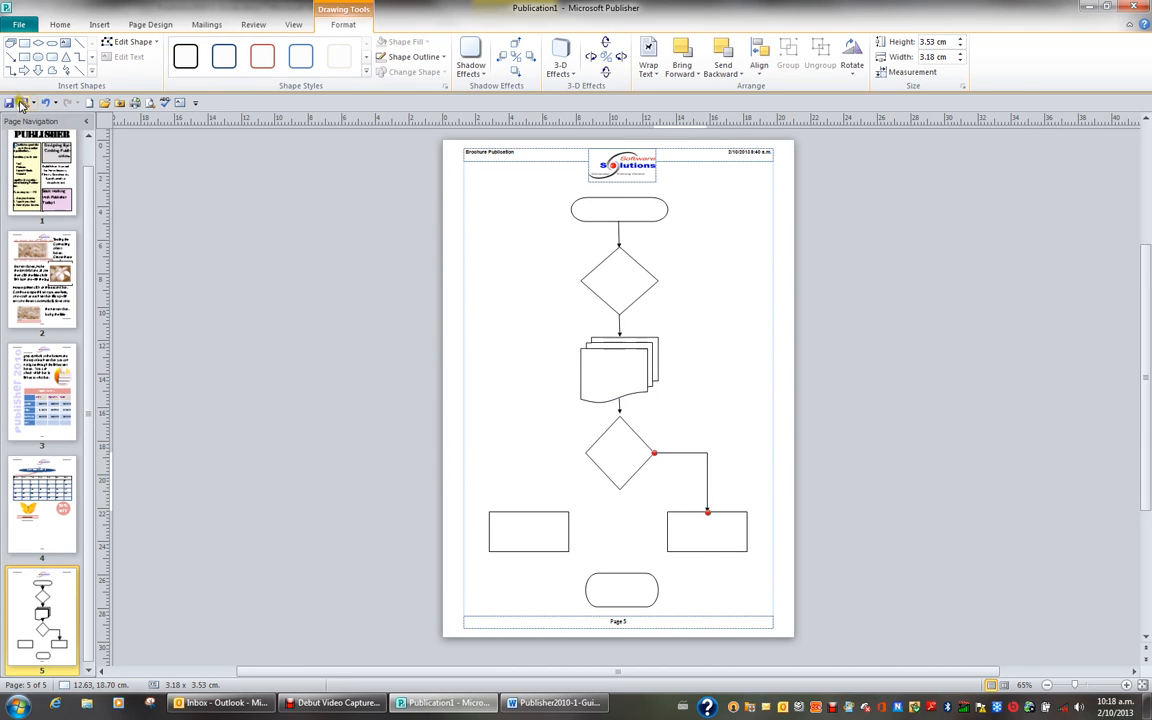
pyautogui.click(9, 72)
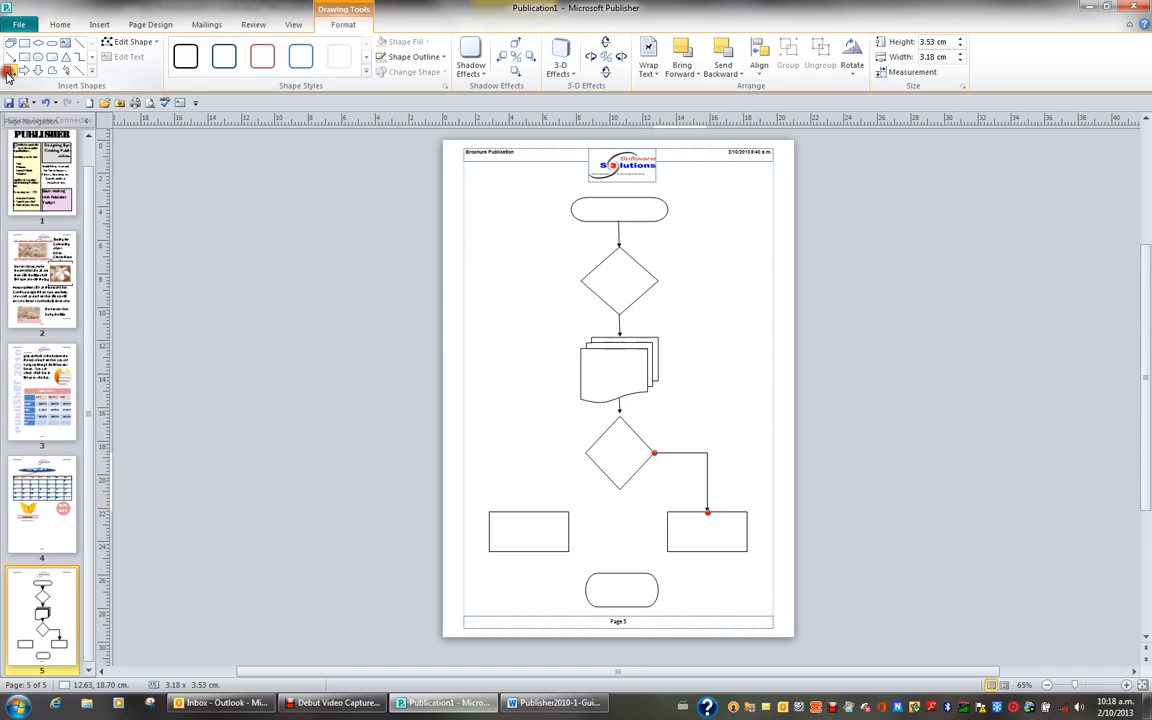
pyautogui.moveTo(586, 454); pyautogui.dragTo(528, 511)
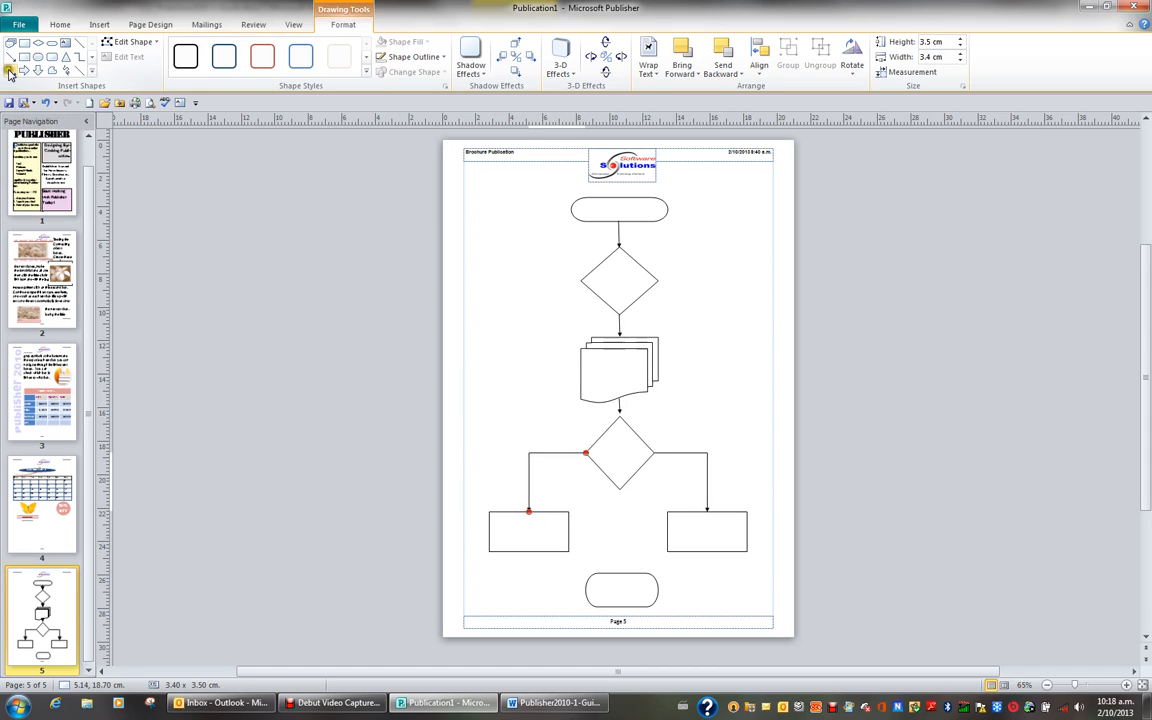
# Step: Draw an elbow arrow connector from the bottom of the right-hand rectangle to the right side of the bottom terminator
pyautogui.moveTo(708, 555); pyautogui.dragTo(659, 591)
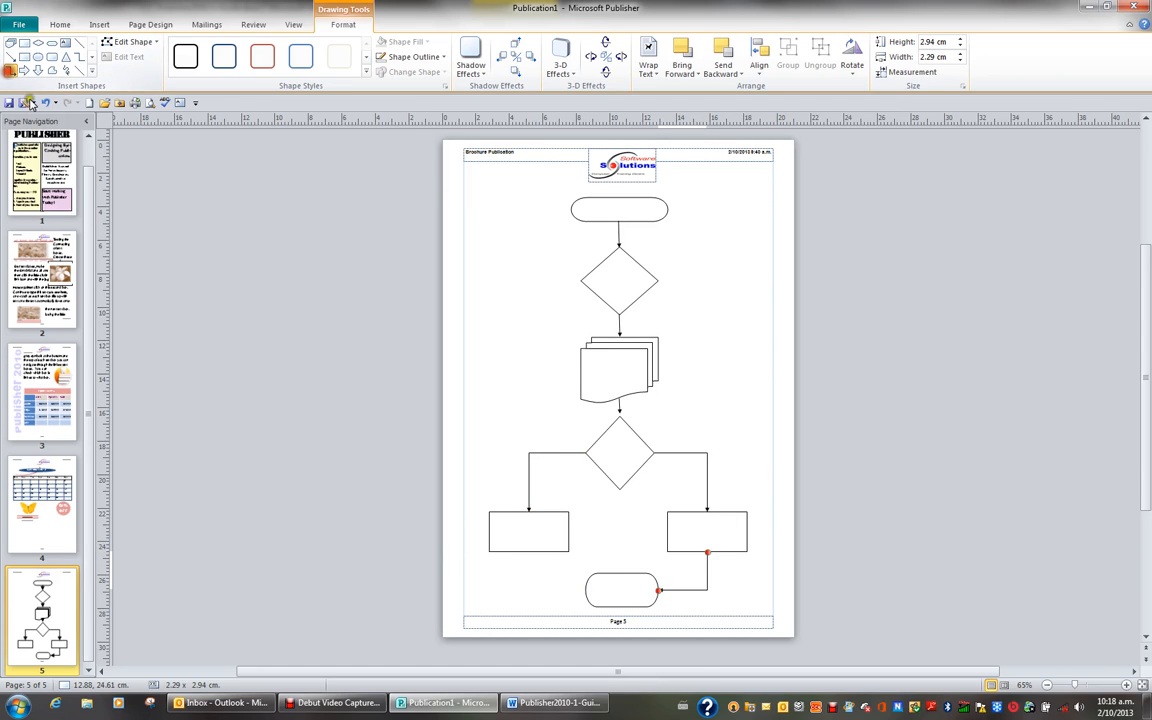